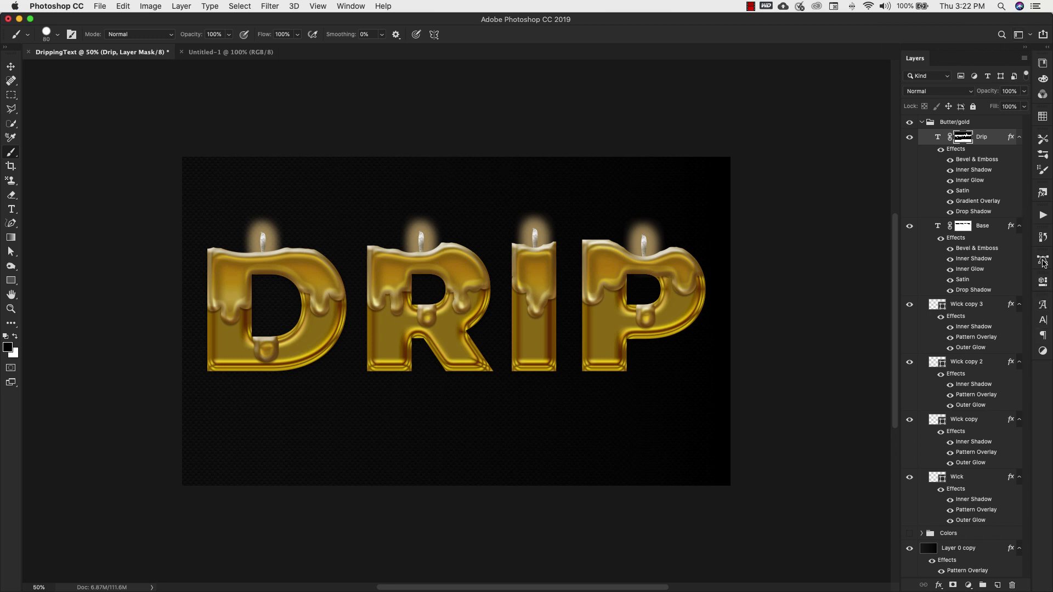
- Close the Styles panel and target the Base layer's pixel content rather than its mask
{"action": "left_click", "coordinate": [1043, 193]}
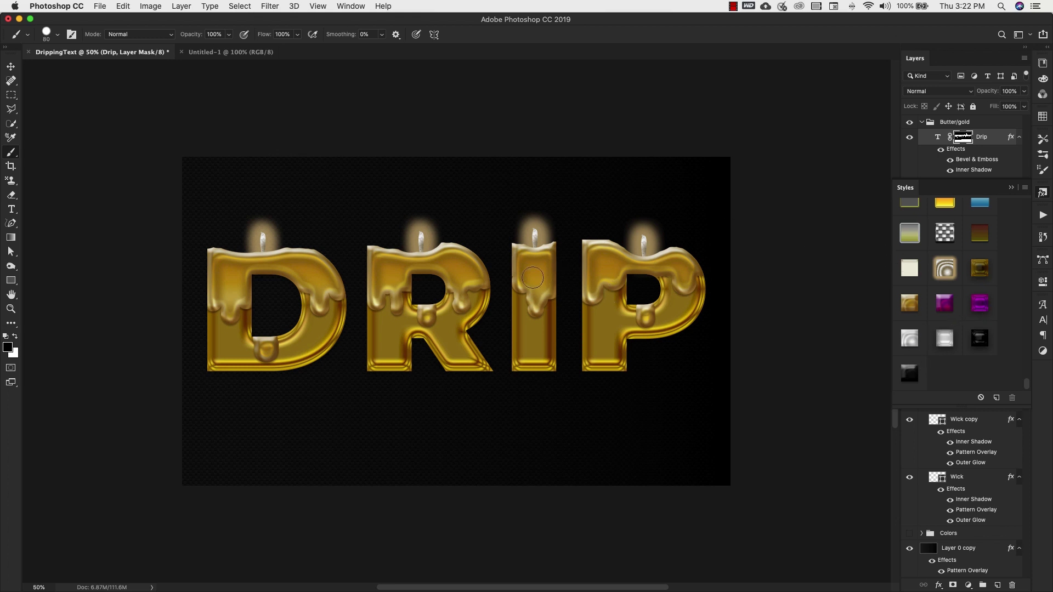
{"action": "left_click", "coordinate": [1011, 188]}
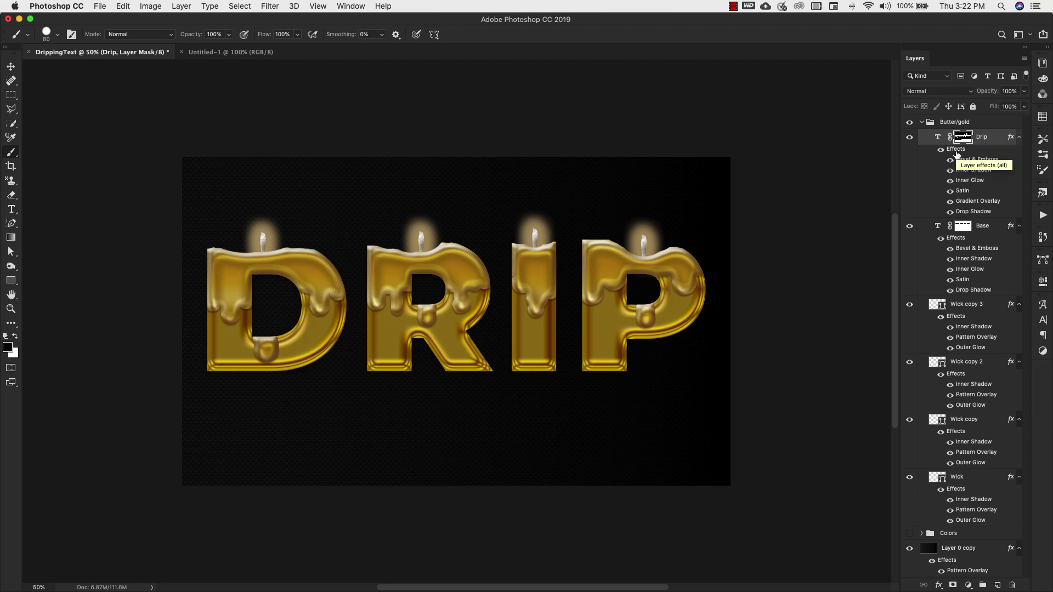
{"action": "left_click", "coordinate": [935, 229]}
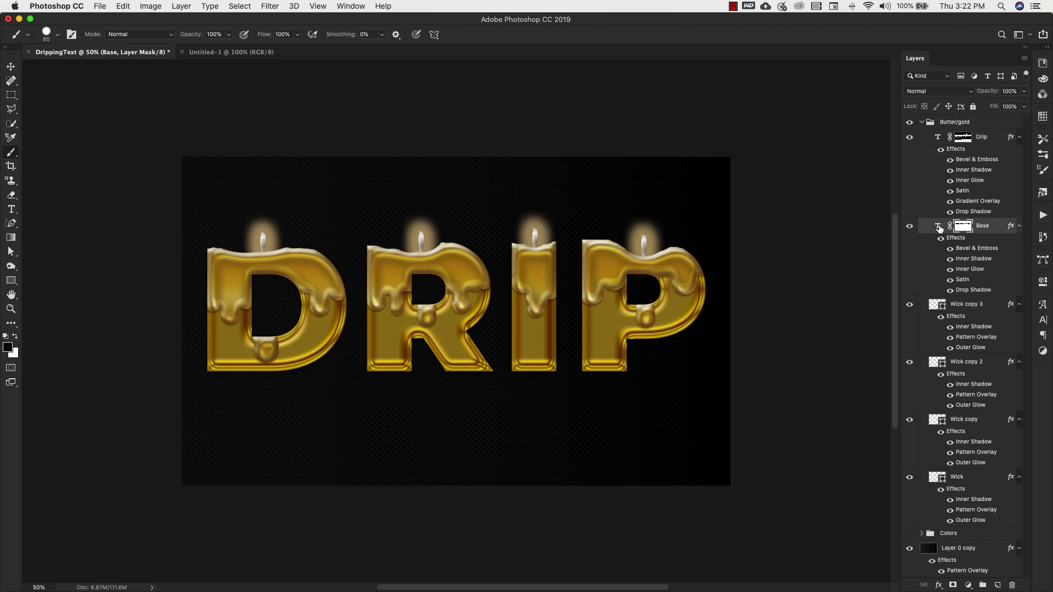
{"action": "left_click", "coordinate": [939, 228]}
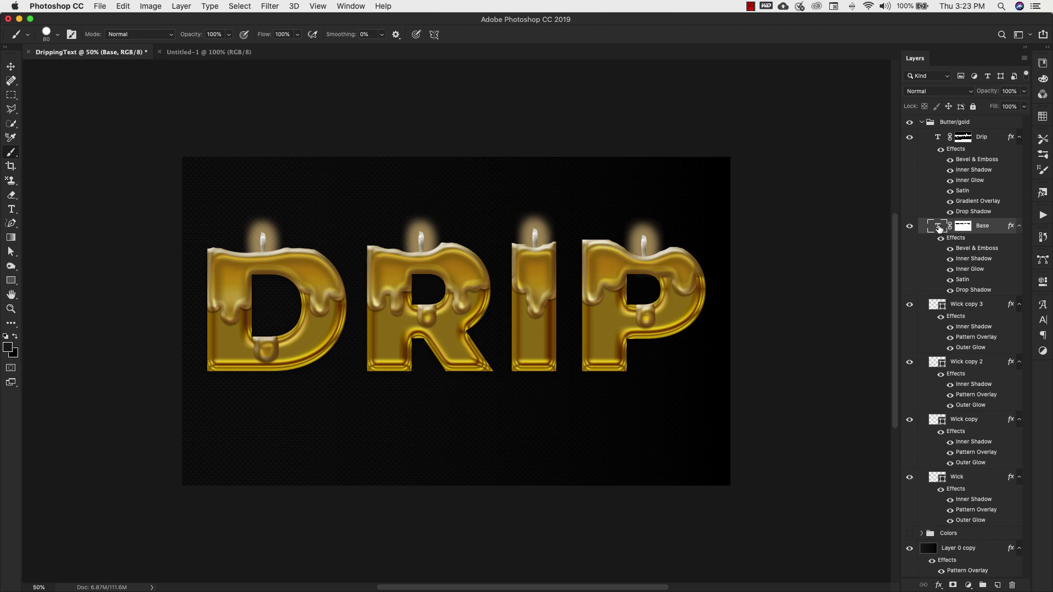
- Review the Base layer's Bevel & Emboss, Inner Shadow, Inner Glow and Satin settings in Layer Style
{"action": "double_click", "coordinate": [957, 239]}
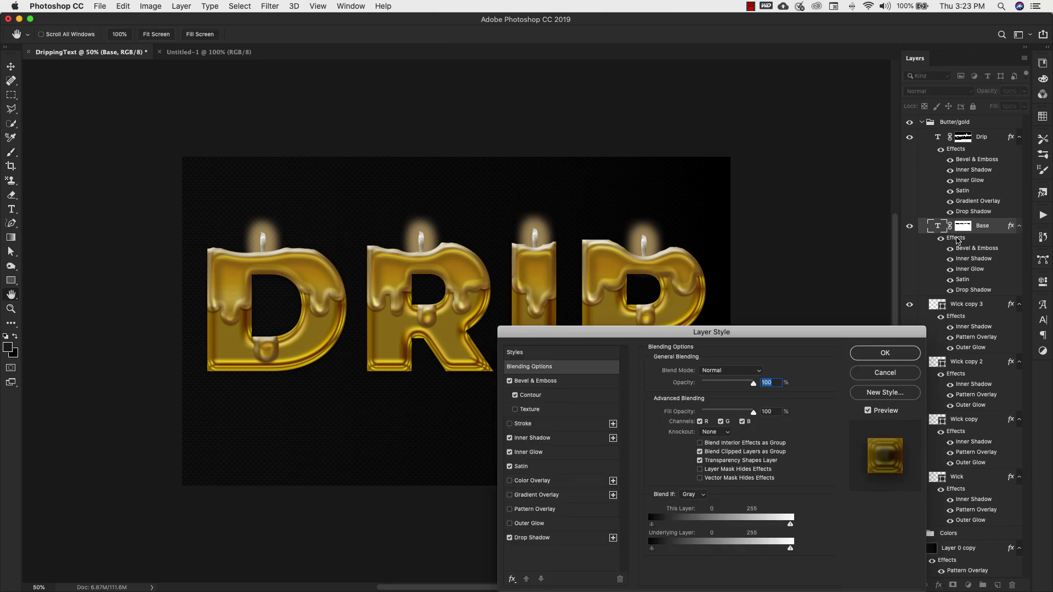
{"action": "left_click_drag", "start_coordinate": [747, 330], "coordinate": [660, 167]}
{"action": "left_click", "coordinate": [442, 217]}
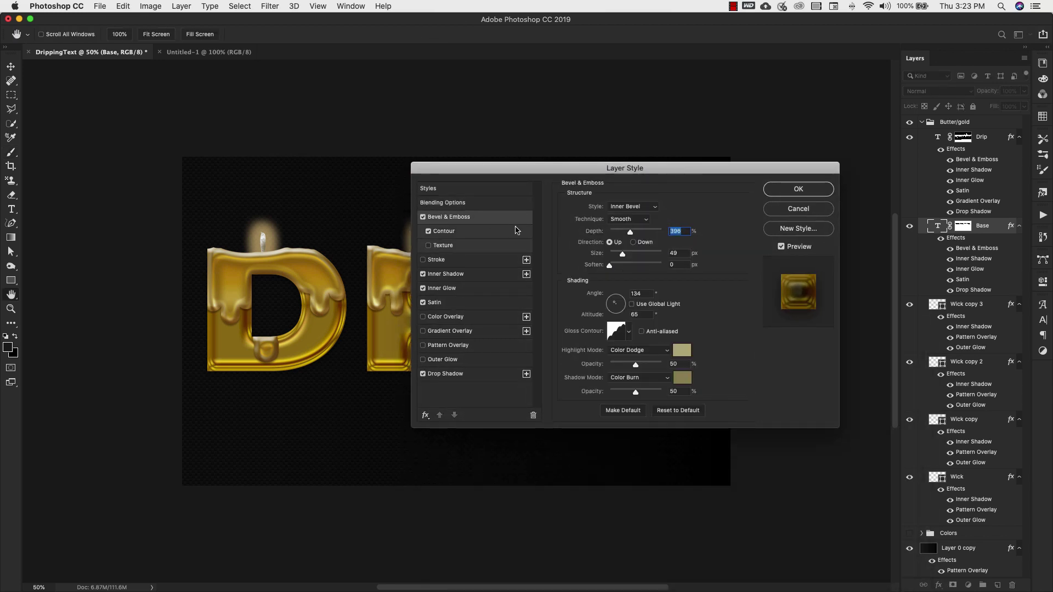
{"action": "left_click", "coordinate": [457, 274]}
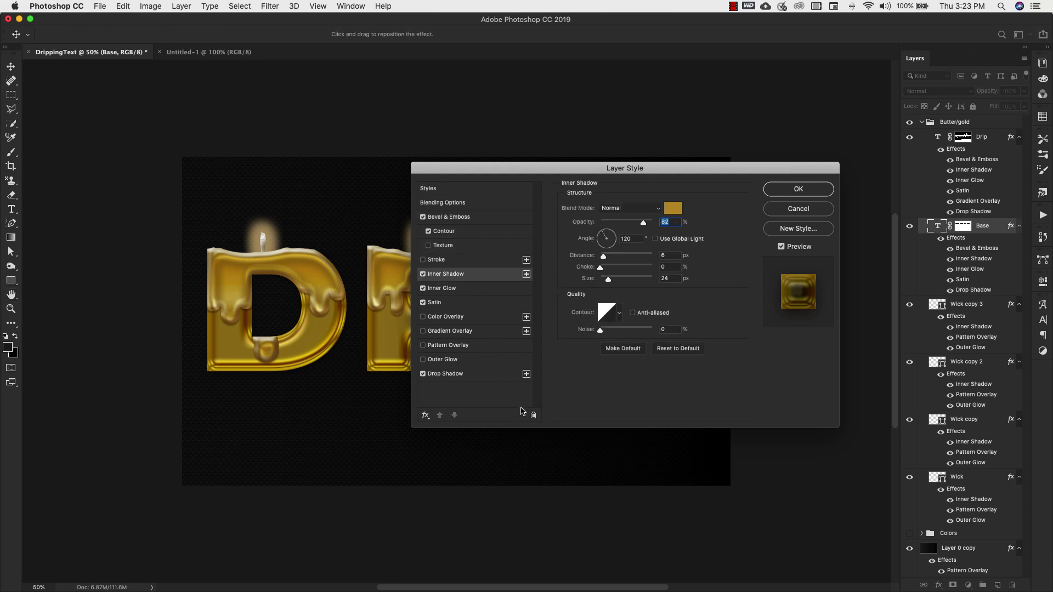
{"action": "left_click", "coordinate": [468, 289]}
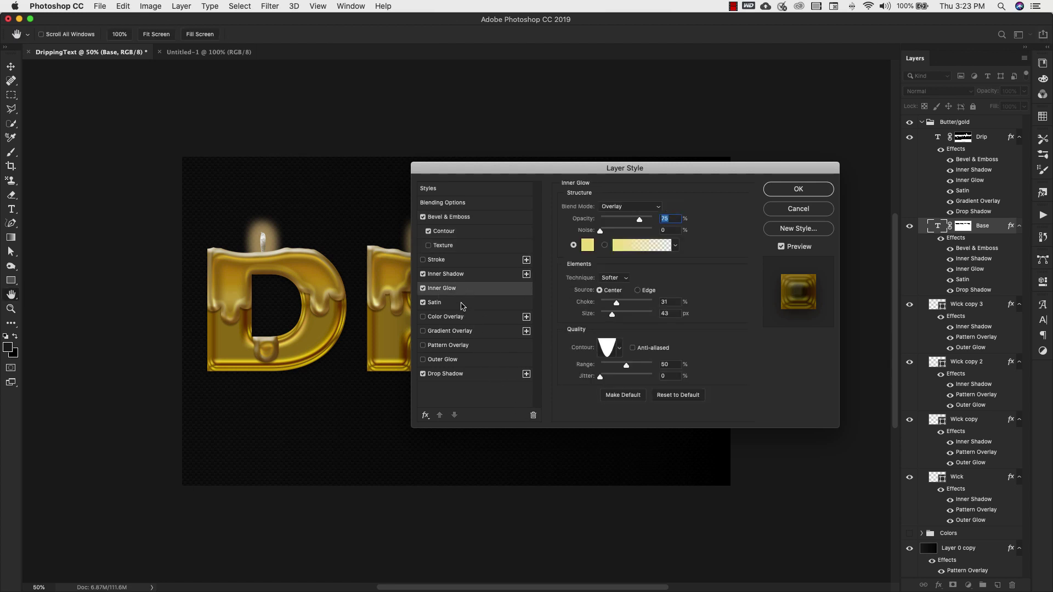
{"action": "left_click", "coordinate": [463, 305]}
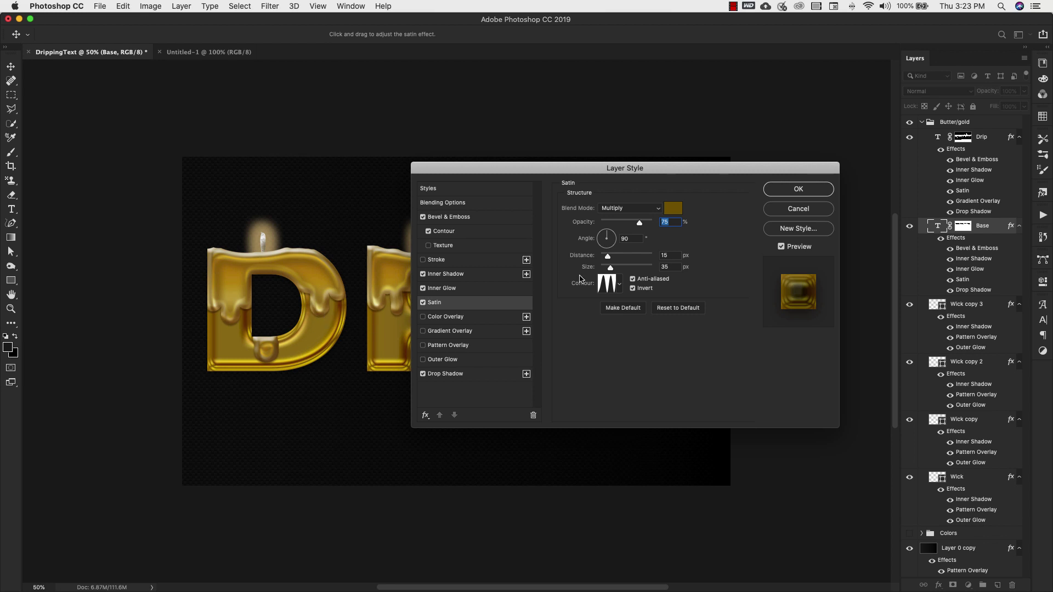
{"action": "left_click_drag", "start_coordinate": [730, 174], "coordinate": [731, 390]}
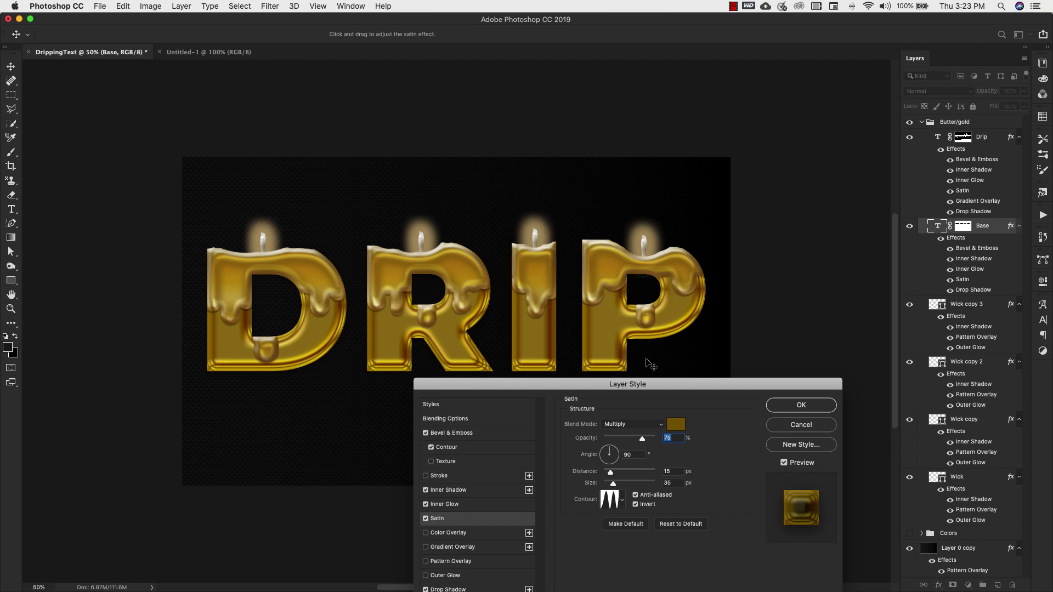
{"action": "left_click_drag", "start_coordinate": [661, 386], "coordinate": [598, 154]}
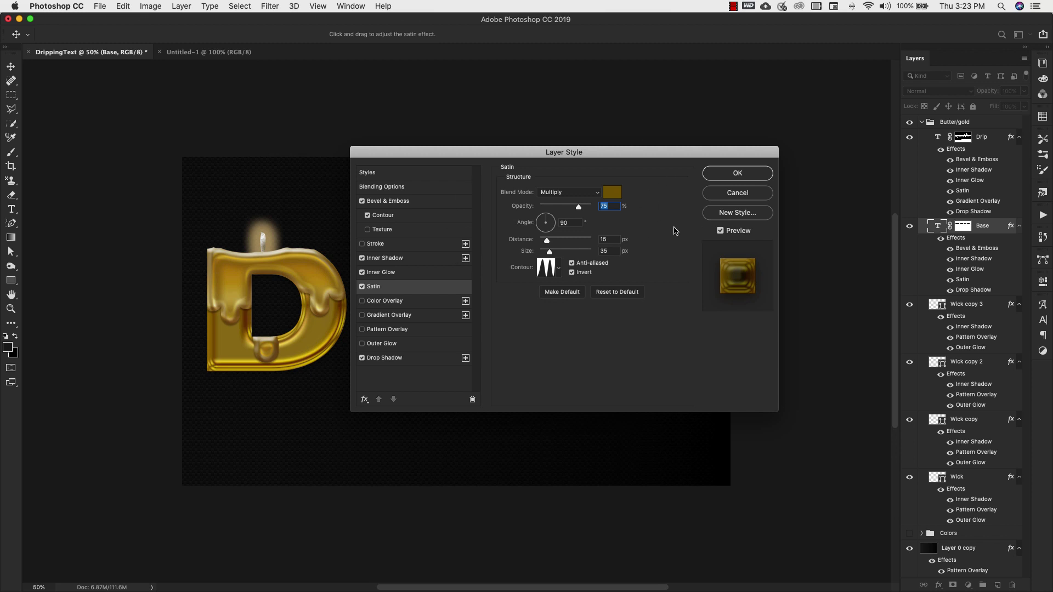
- Save the Base layer's effects as a new style named 'gold base example' and verify it in Styles
{"action": "left_click", "coordinate": [750, 217]}
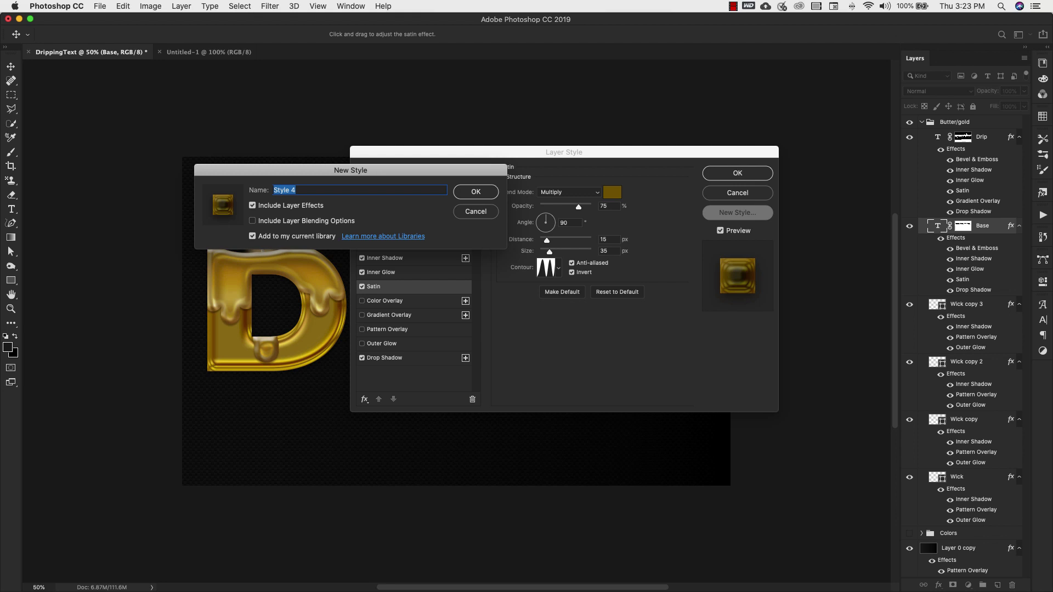
{"action": "type", "text": "gold base example"}
{"action": "left_click", "coordinate": [470, 193]}
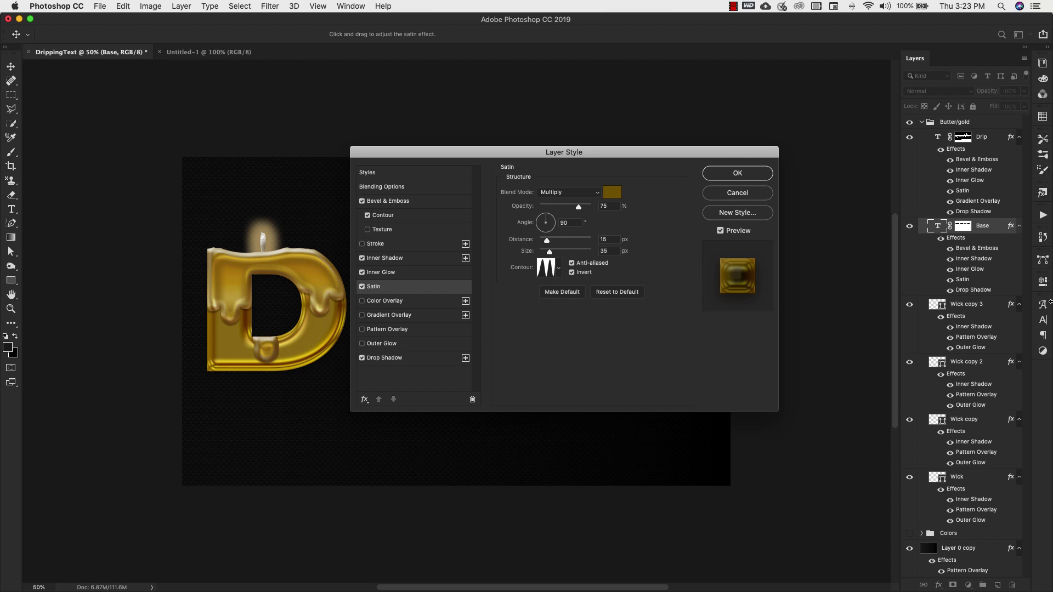
{"action": "left_click", "coordinate": [1043, 193]}
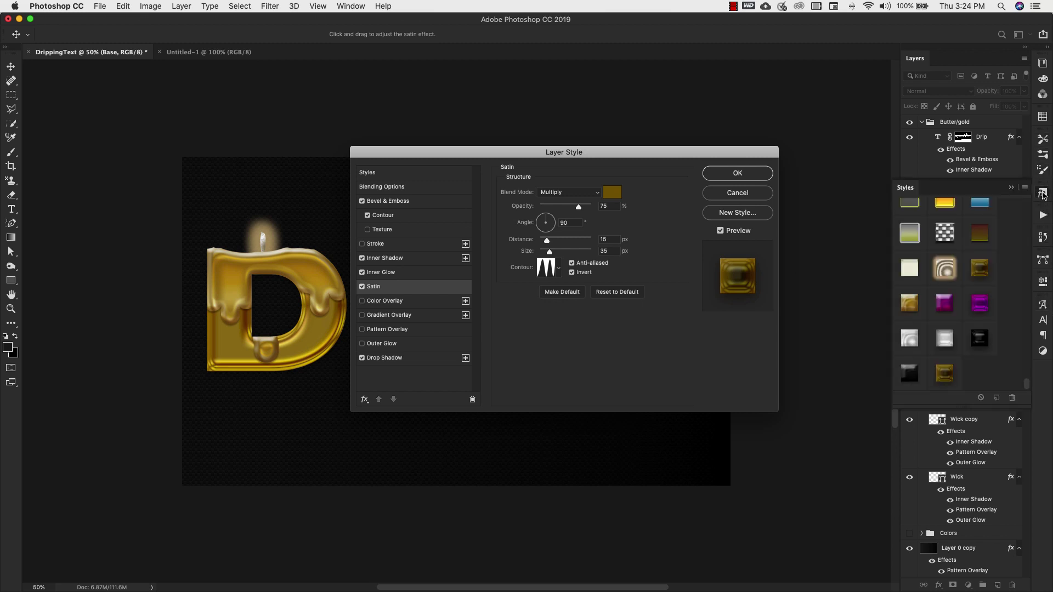
{"action": "left_click", "coordinate": [946, 374]}
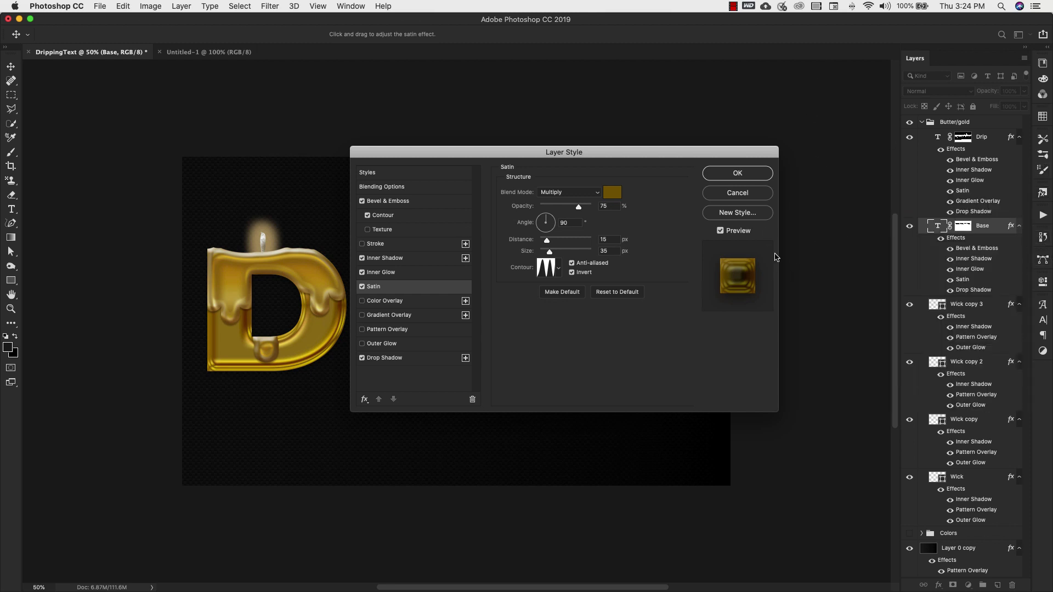
{"action": "left_click", "coordinate": [738, 193]}
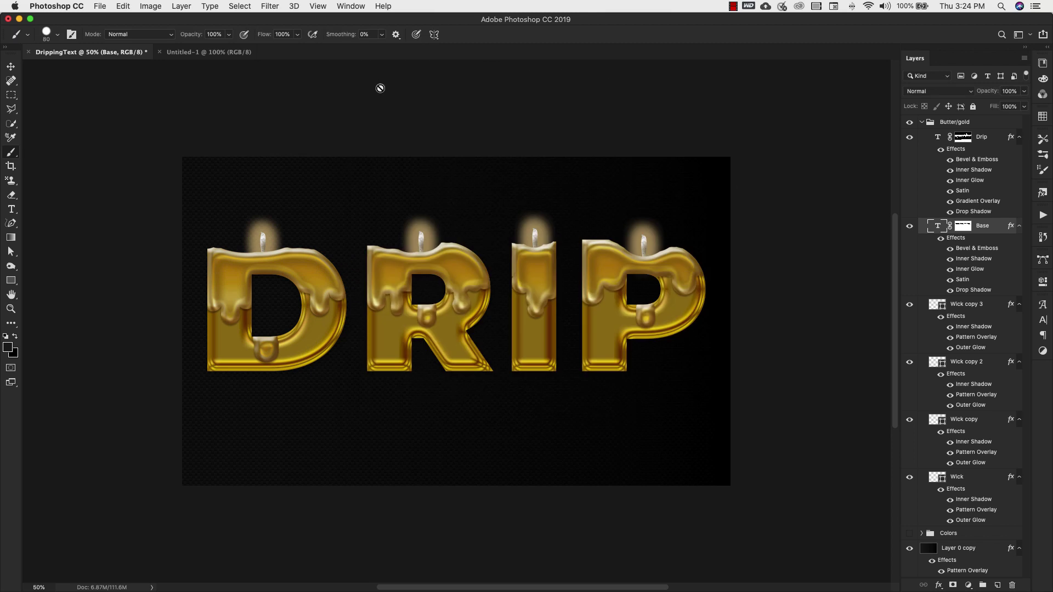
{"action": "left_click", "coordinate": [154, 6]}
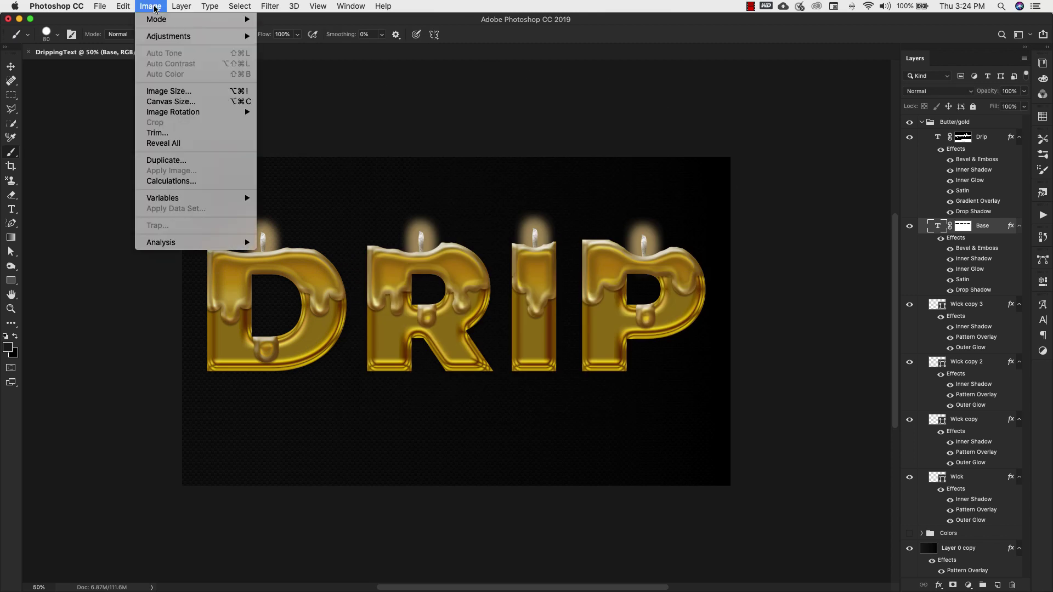
{"action": "left_click", "coordinate": [165, 91]}
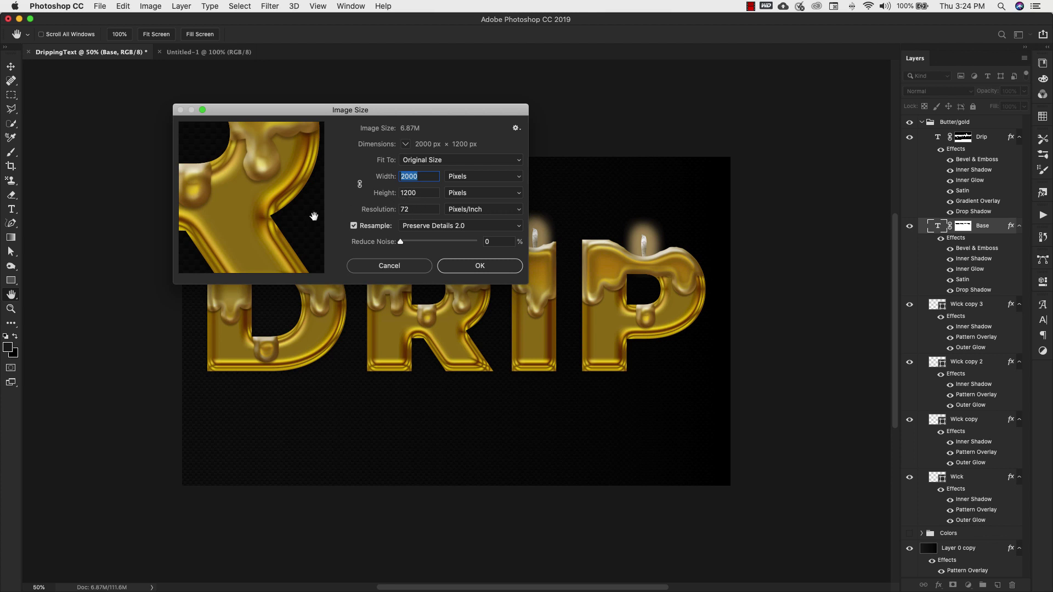
{"action": "left_click", "coordinate": [388, 266]}
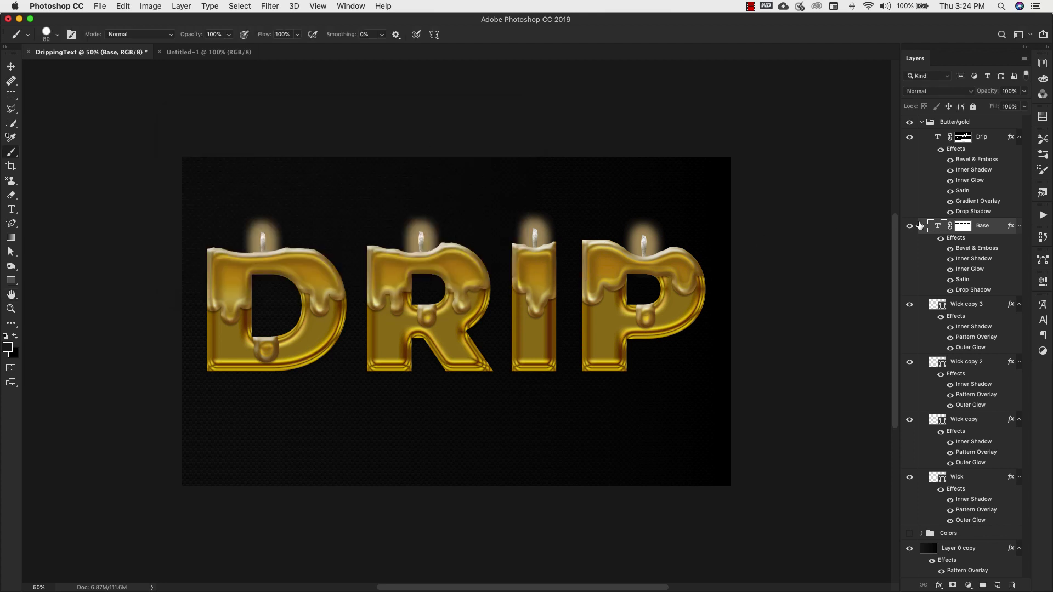
{"action": "left_click", "coordinate": [1042, 309]}
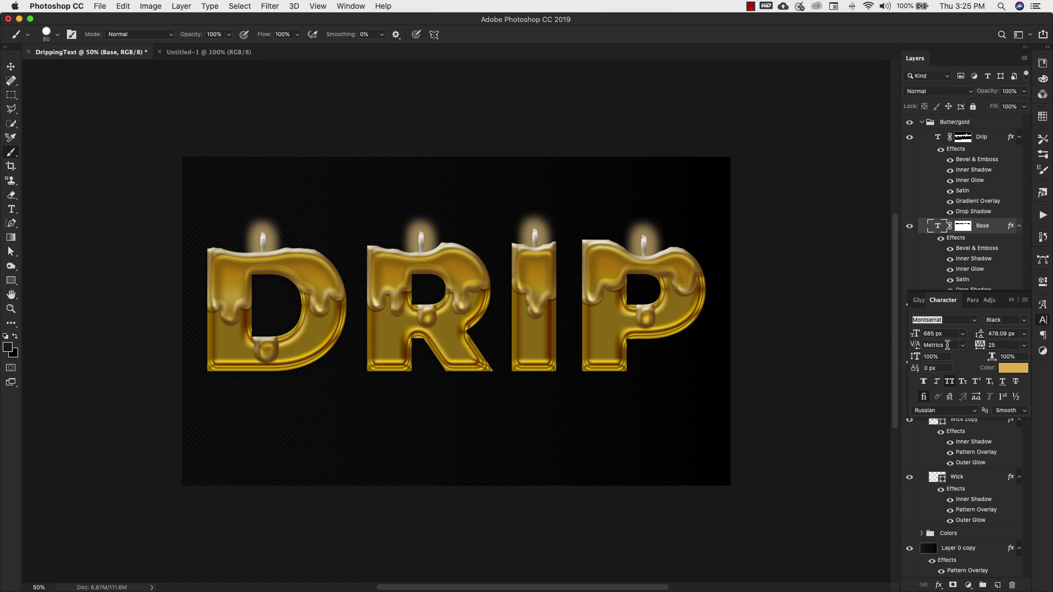
{"action": "left_click", "coordinate": [1011, 300]}
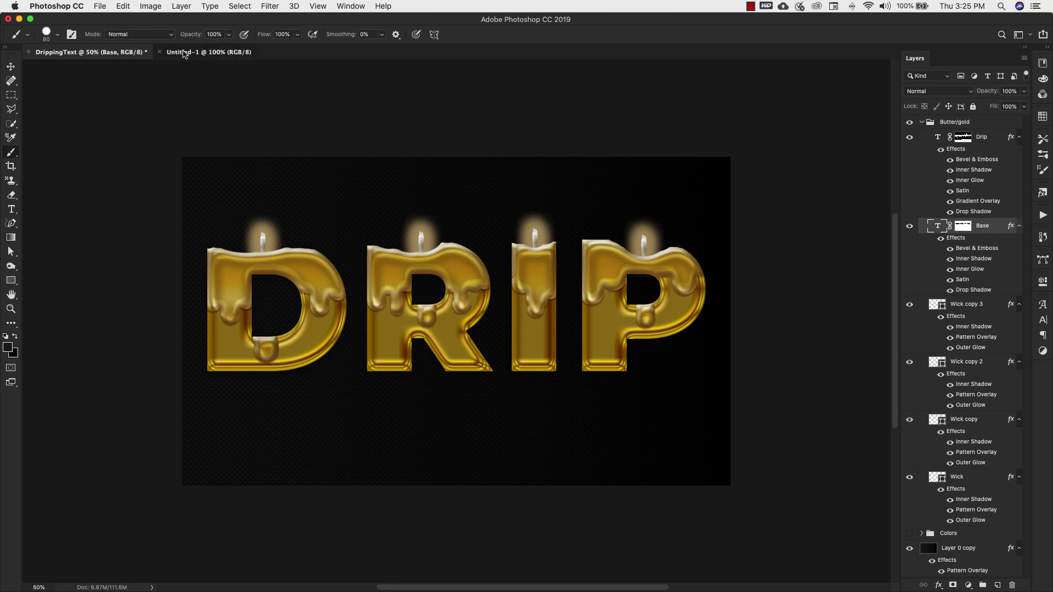
- Check the blank Untitled-1 document's pixel dimensions in Image Size, then cancel without changes
{"action": "left_click", "coordinate": [231, 52]}
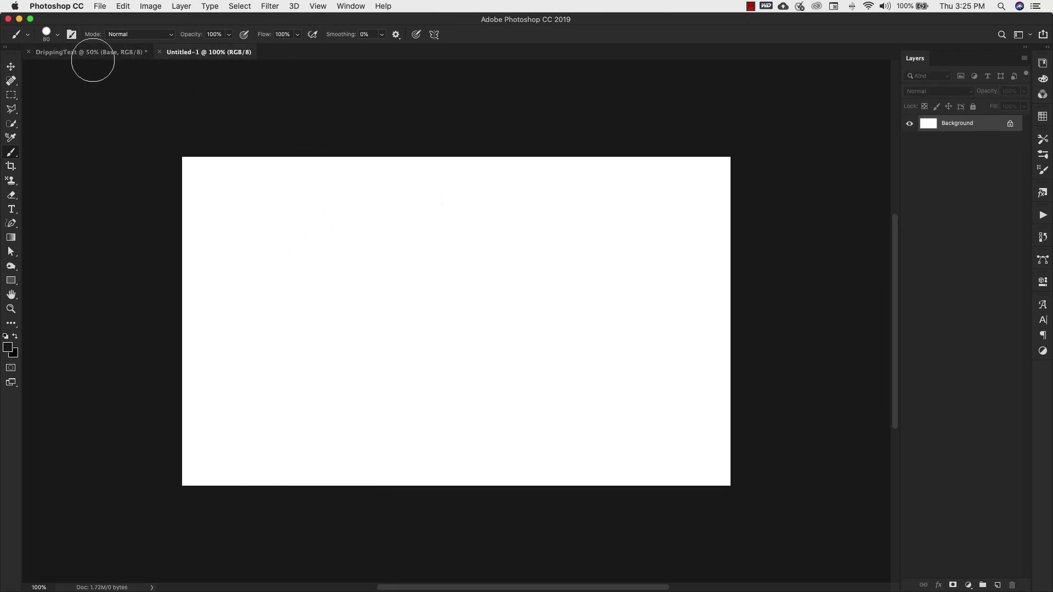
{"action": "left_click", "coordinate": [148, 7]}
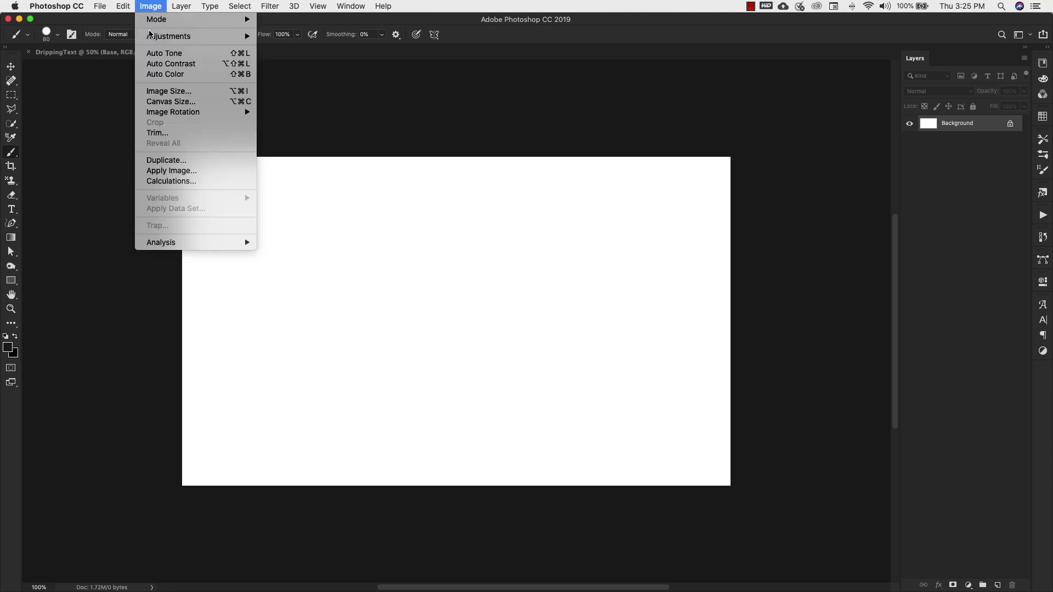
{"action": "left_click", "coordinate": [154, 91]}
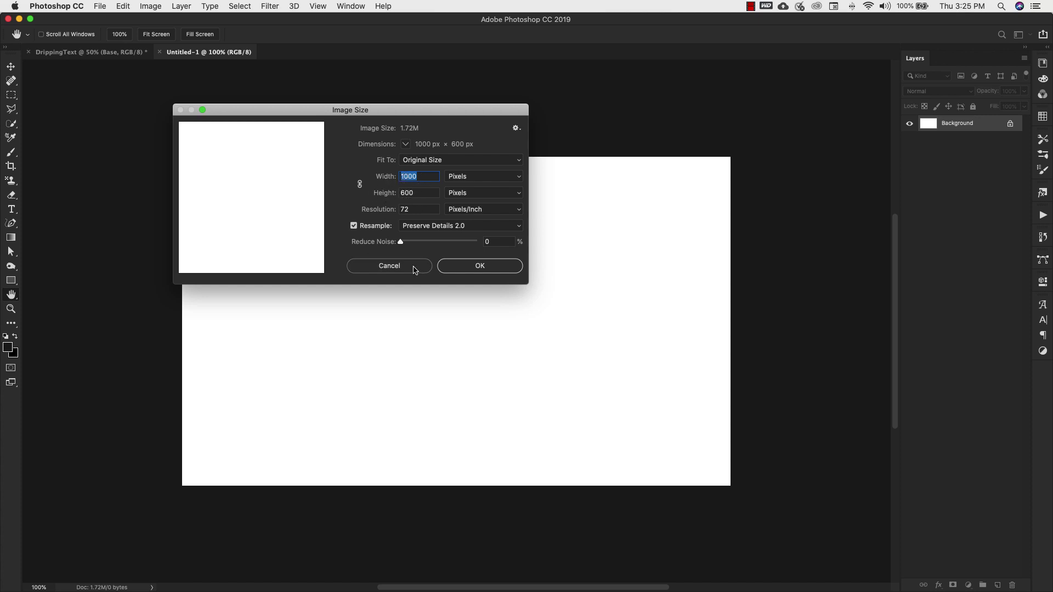
{"action": "left_click", "coordinate": [390, 266]}
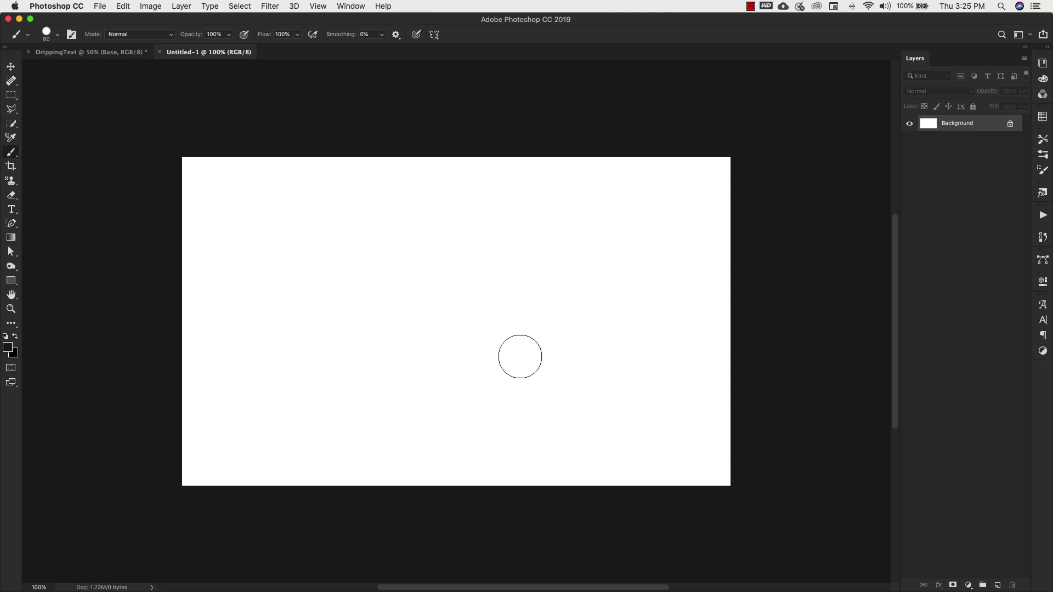
- Type the word 'TEXT' on the canvas and move it toward the centre
{"action": "left_click", "coordinate": [11, 209]}
{"action": "left_click", "coordinate": [327, 289]}
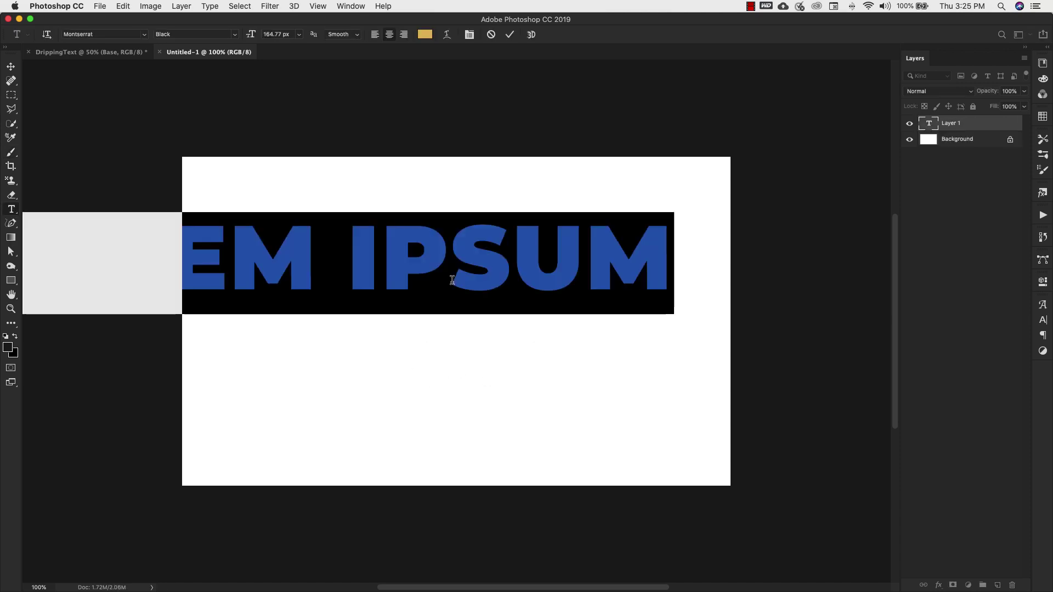
{"action": "type", "text": "TEXT"}
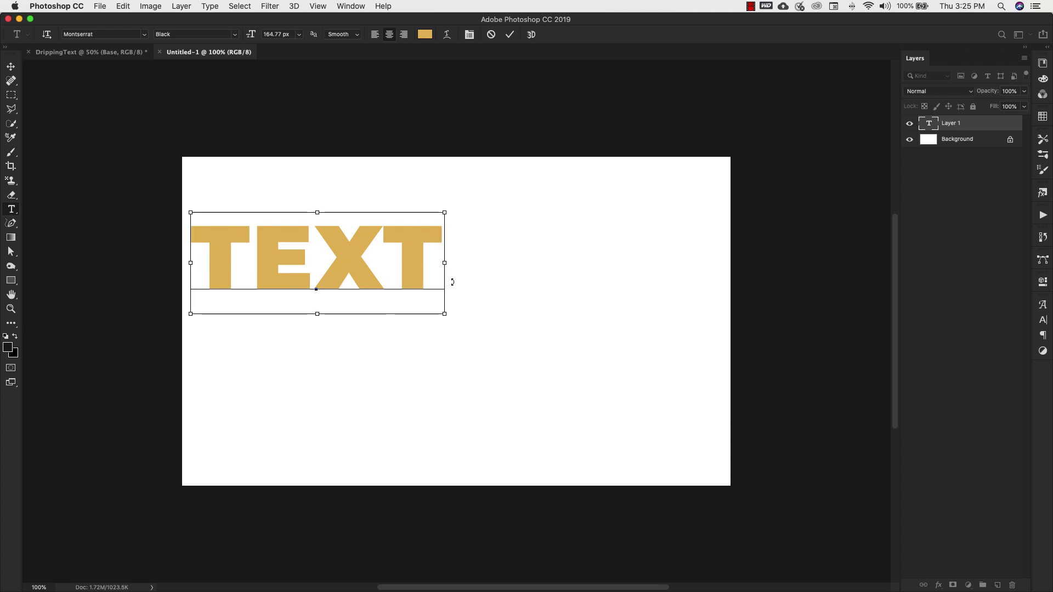
{"action": "key", "text": "ctrl+Return"}
{"action": "key", "text": "v"}
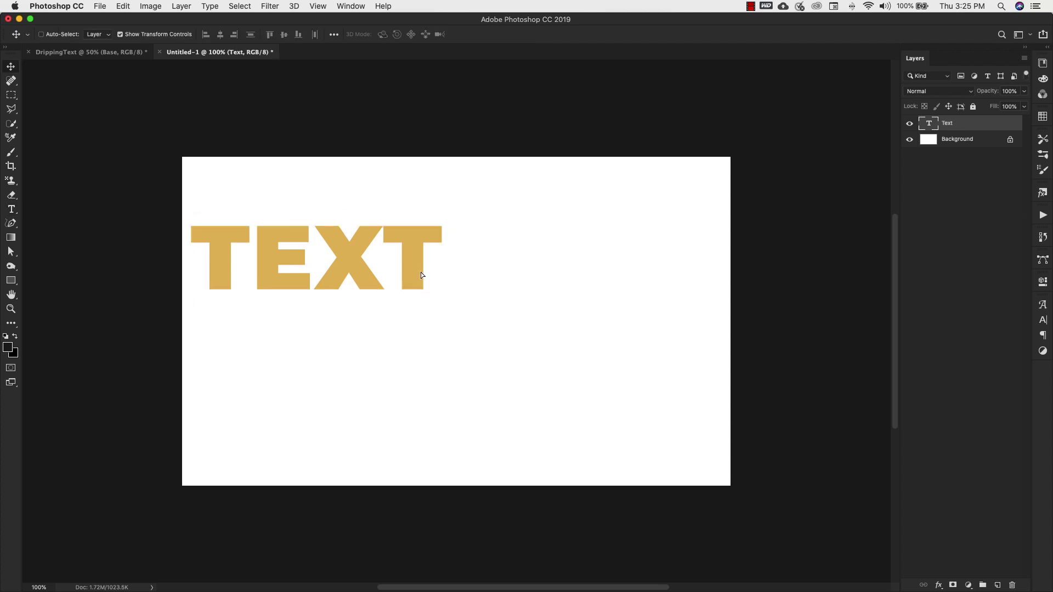
{"action": "left_click_drag", "start_coordinate": [415, 272], "coordinate": [549, 327]}
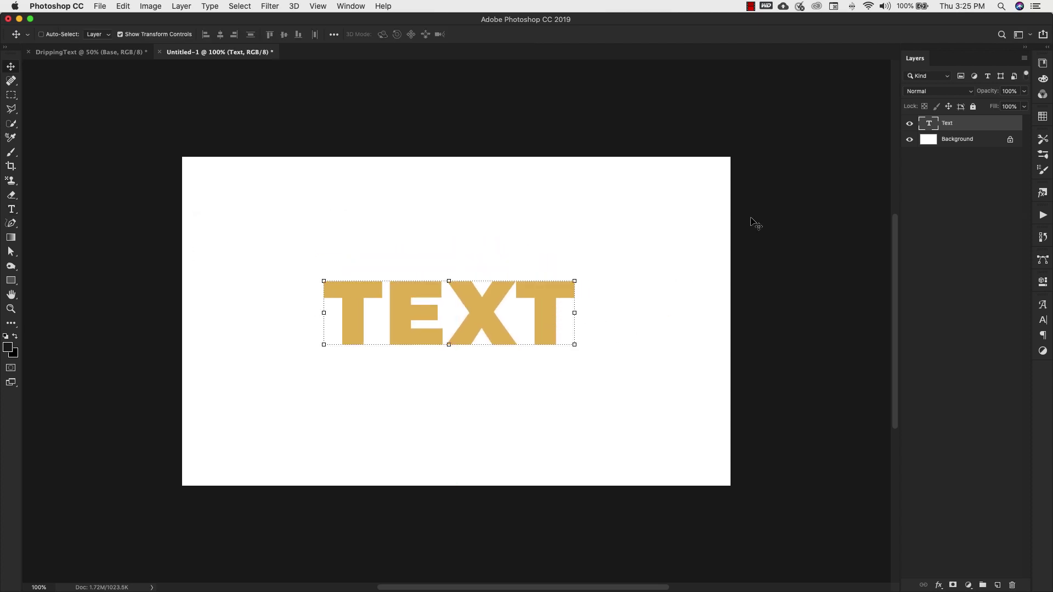
- Free-transform the TEXT layer, enlarging it to about 196%
{"action": "left_click", "coordinate": [1043, 321]}
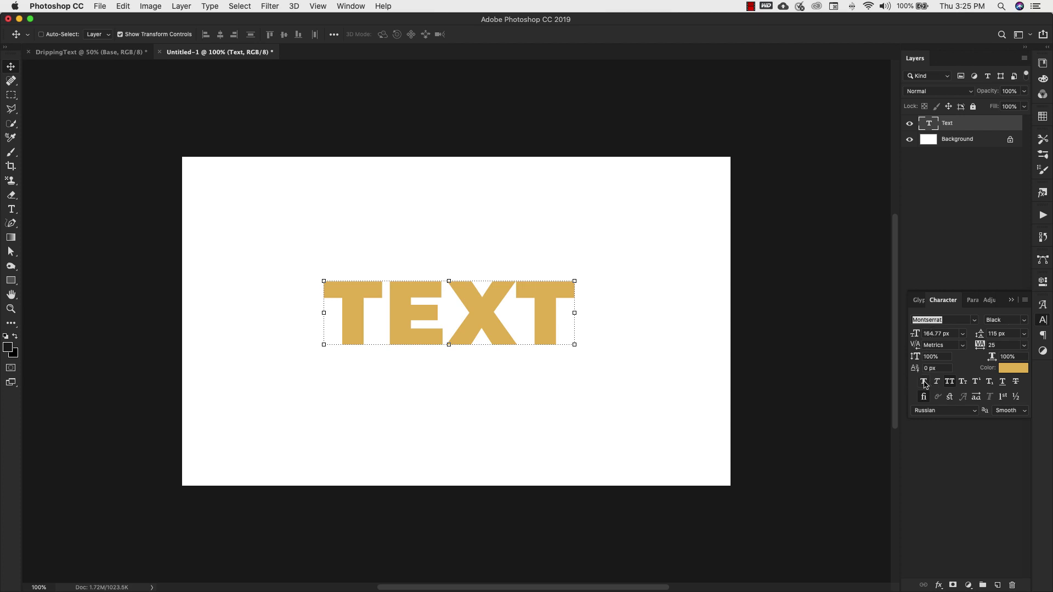
{"action": "left_click", "coordinate": [574, 282]}
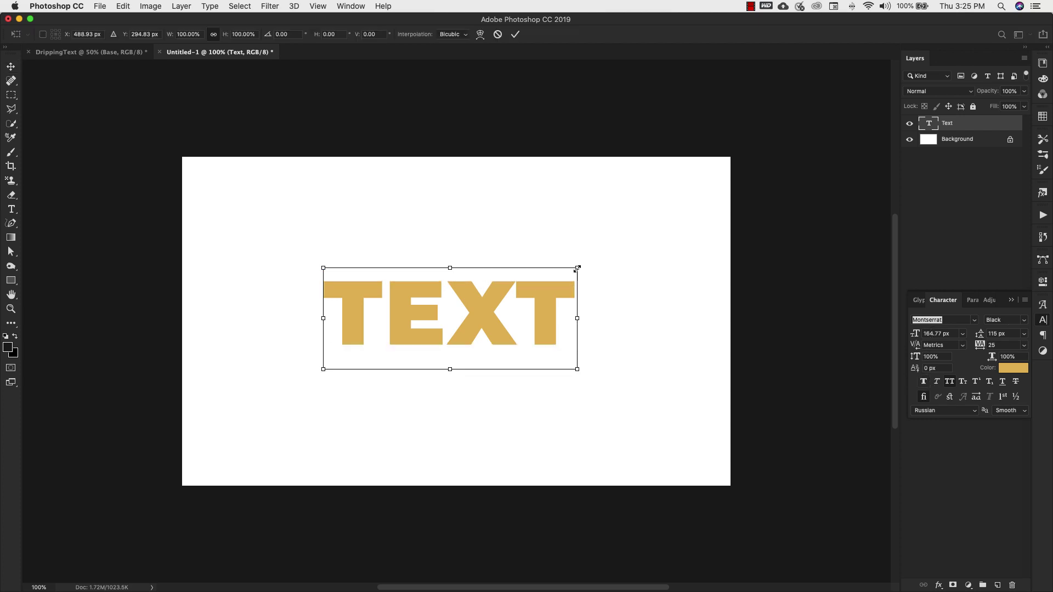
{"action": "left_click_drag", "start_coordinate": [578, 265], "coordinate": [697, 203]}
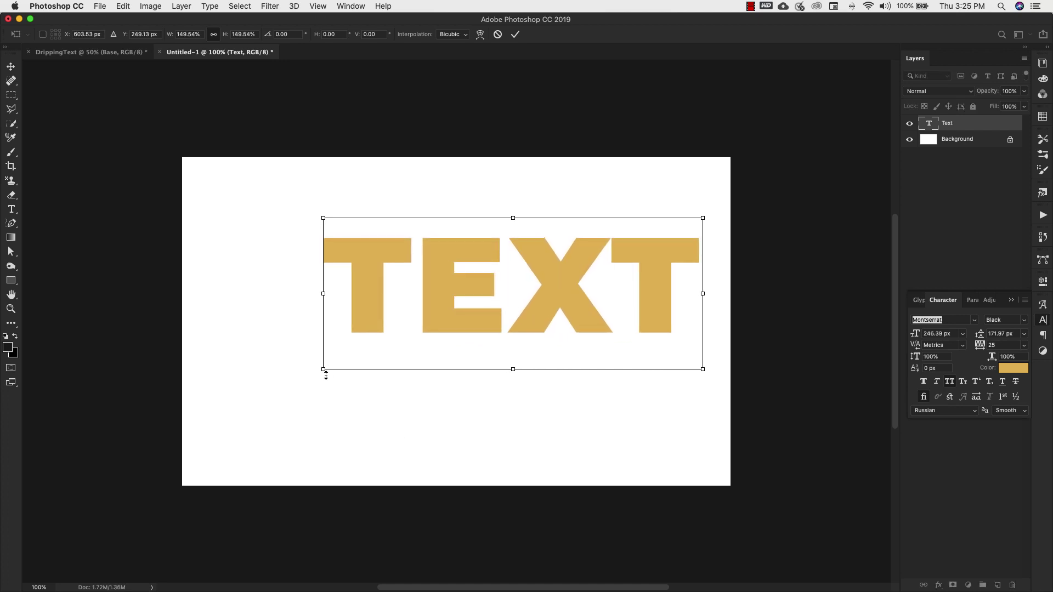
{"action": "left_click_drag", "start_coordinate": [323, 371], "coordinate": [218, 442]}
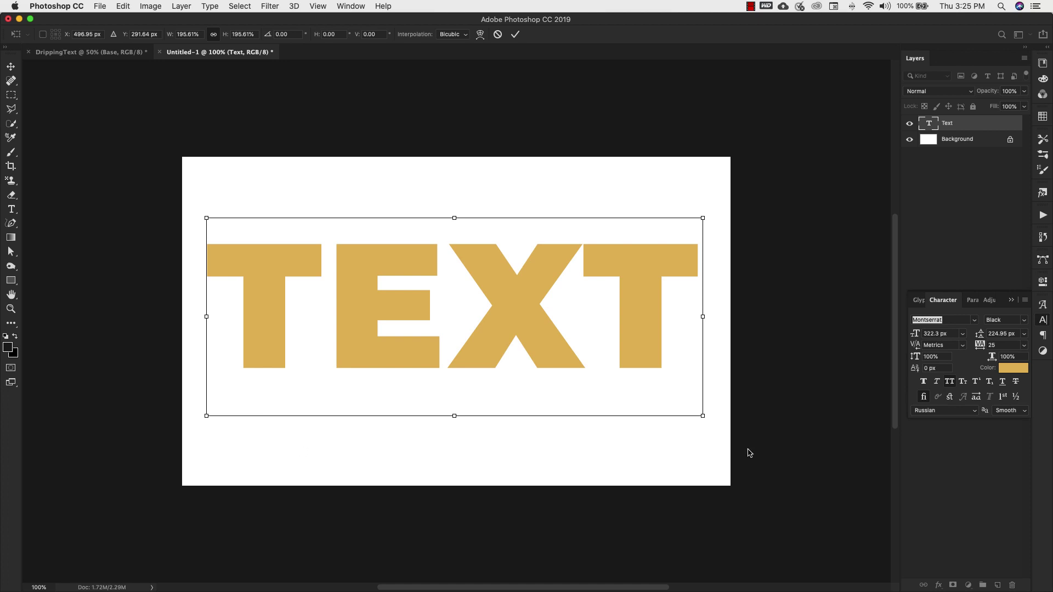
- Commit the enlargement and set the font size to 320 px, keeping Montserrat Black
{"action": "key", "text": "Return"}
{"action": "left_click", "coordinate": [950, 334]}
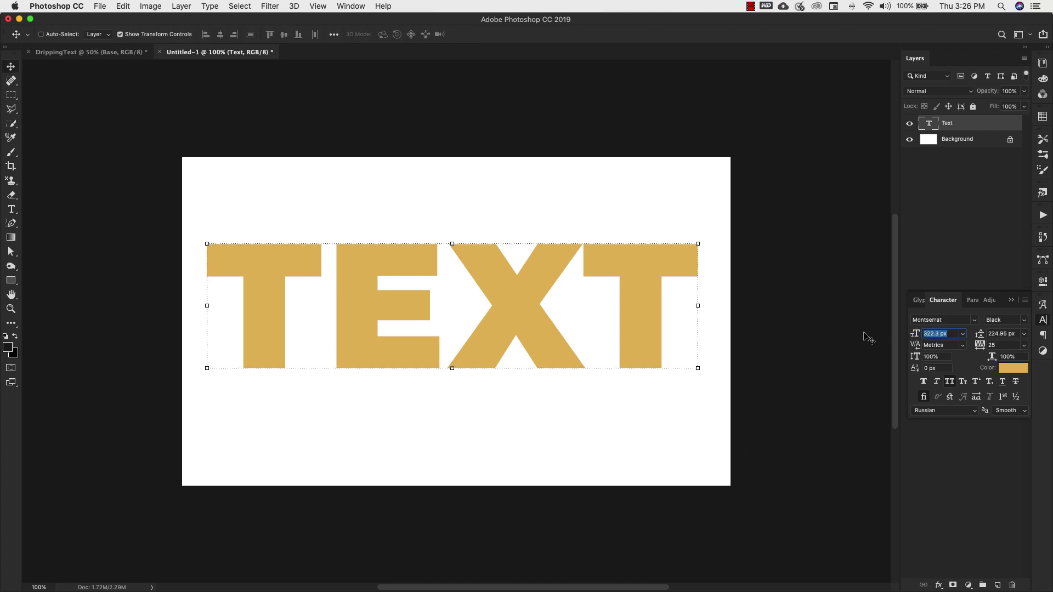
{"action": "type", "text": "320"}
{"action": "key", "text": "Return"}
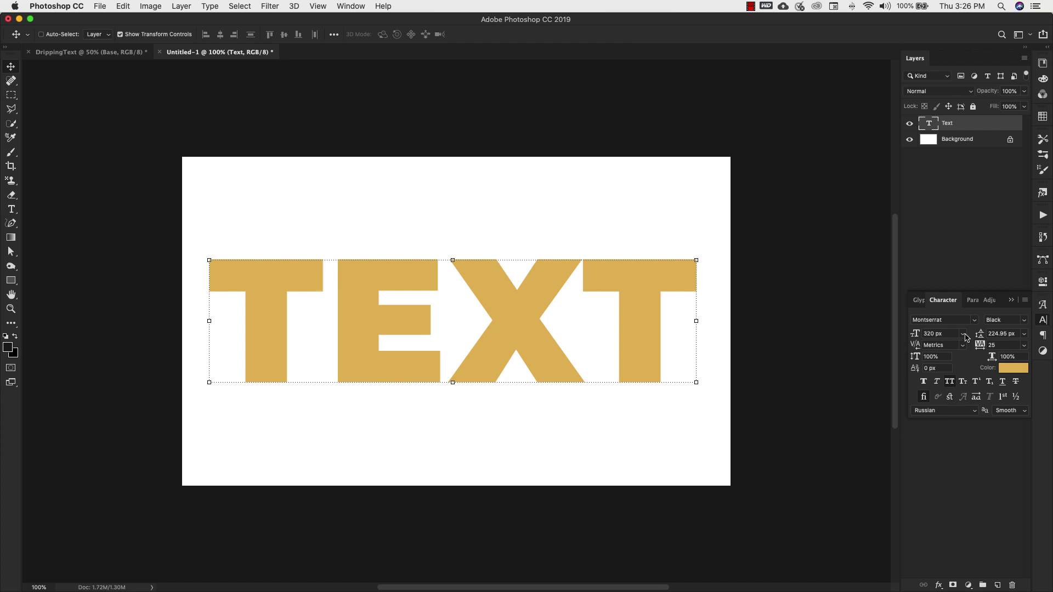
{"action": "left_click", "coordinate": [975, 322]}
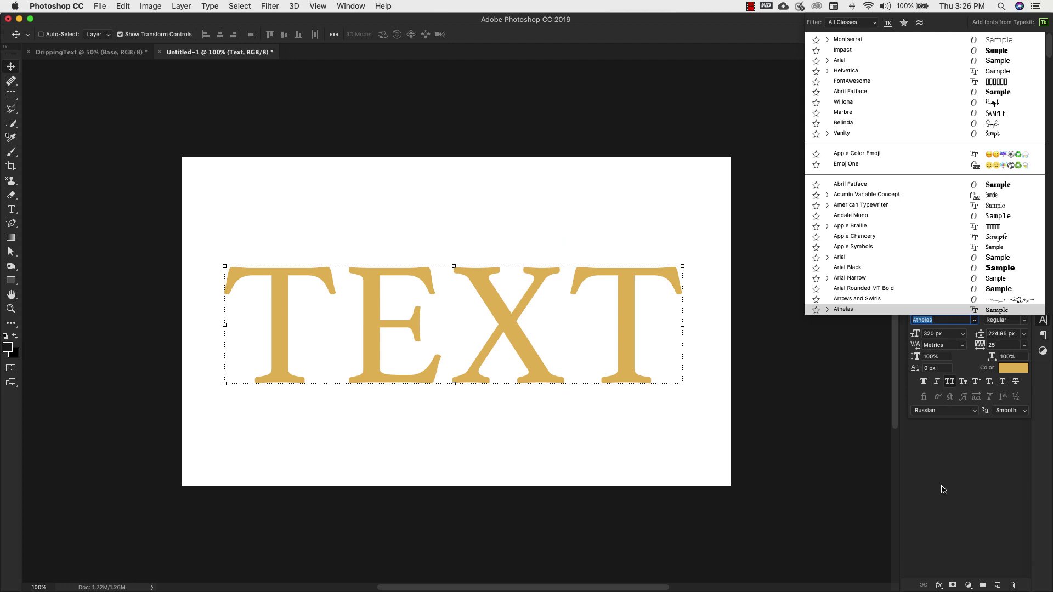
{"action": "key", "text": "Escape"}
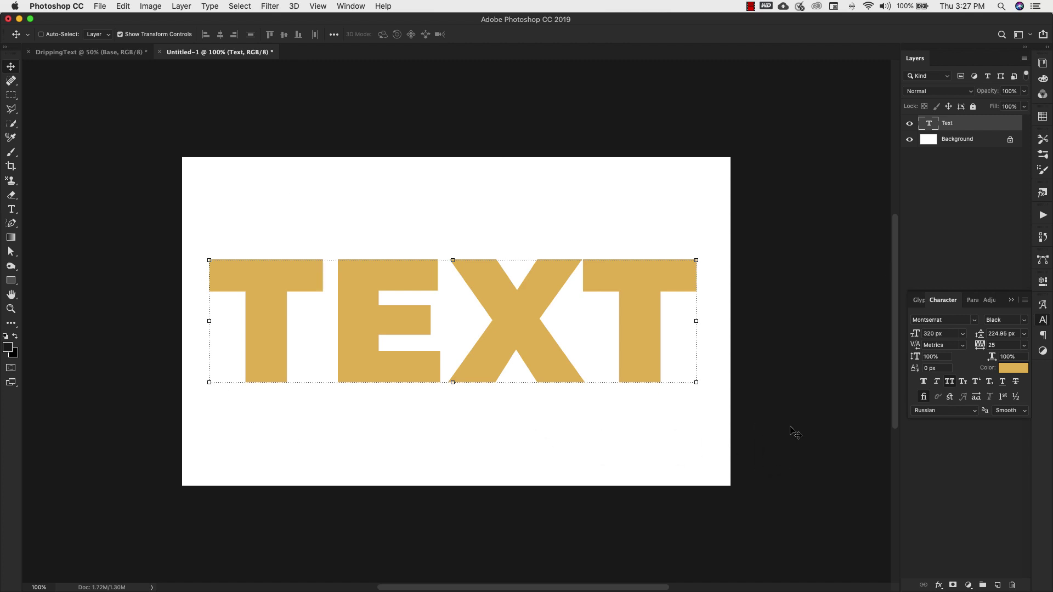
- Apply the 'gold base example' style from the Styles panel to the TEXT layer
{"action": "left_click", "coordinate": [1025, 181]}
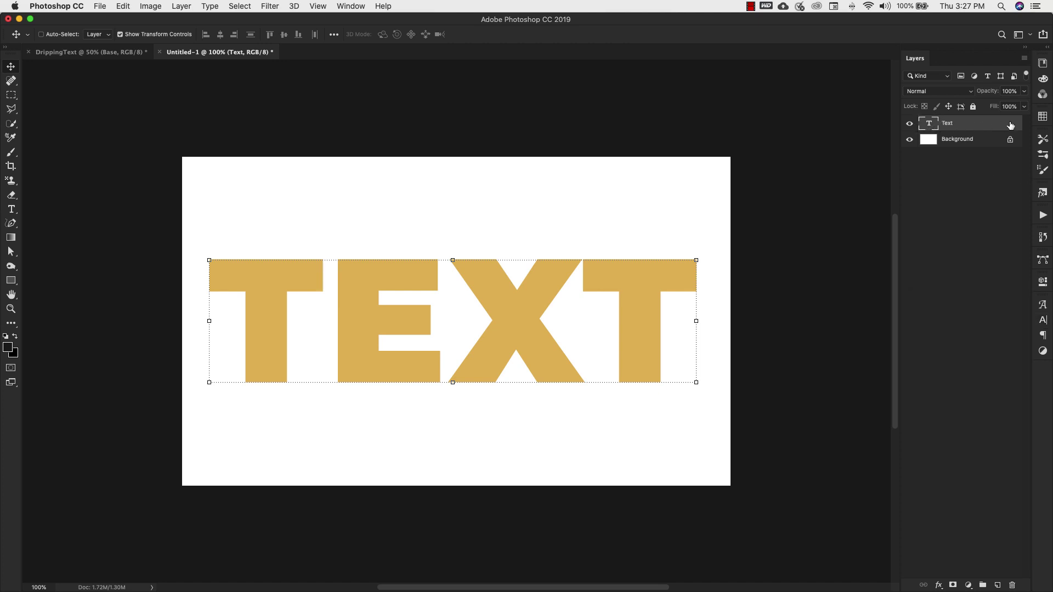
{"action": "left_click", "coordinate": [1043, 194]}
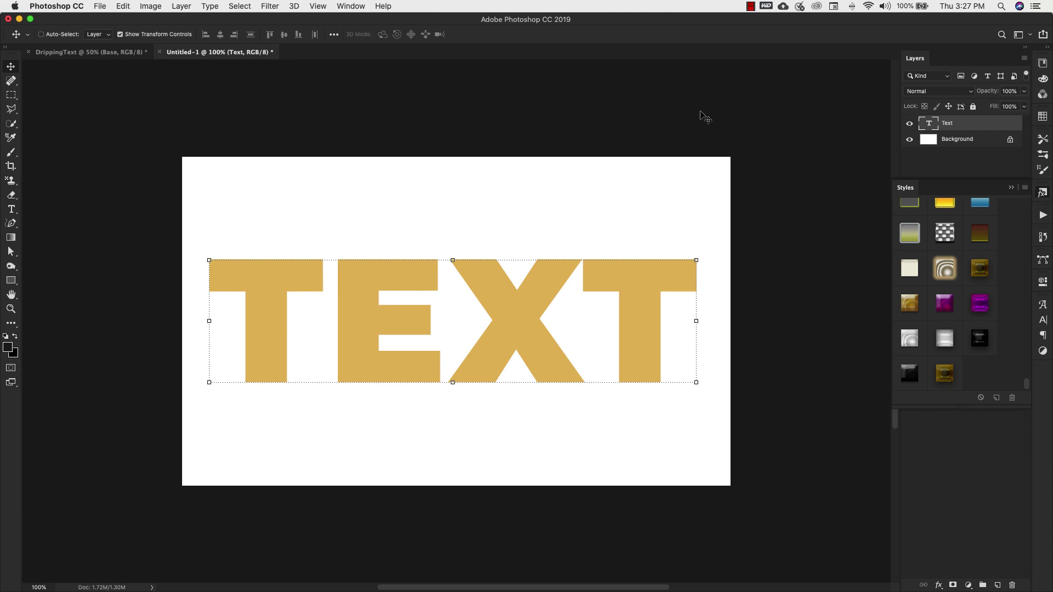
{"action": "left_click", "coordinate": [358, 8]}
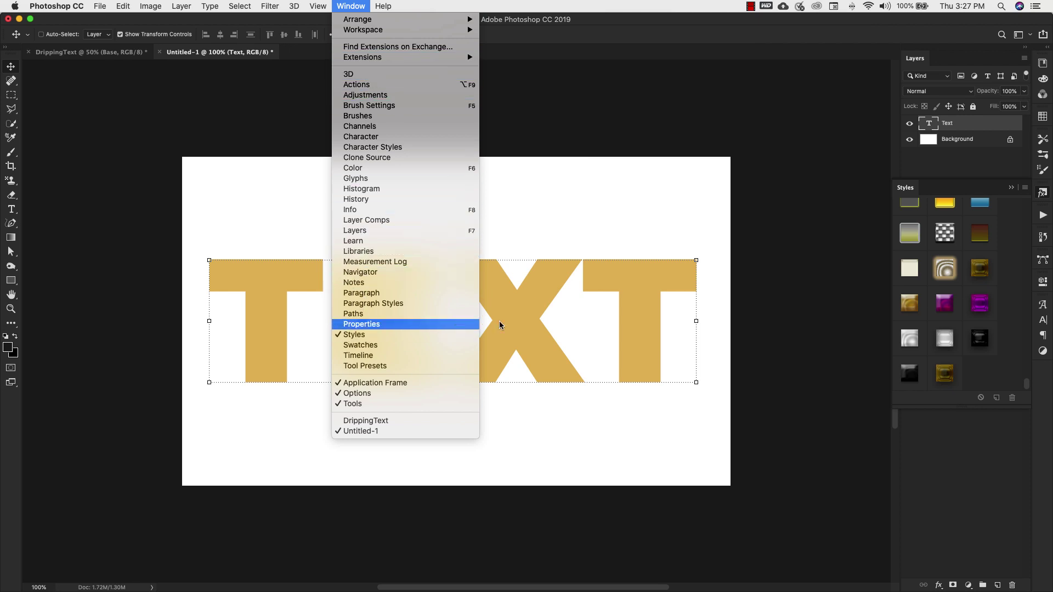
{"action": "left_click", "coordinate": [856, 244]}
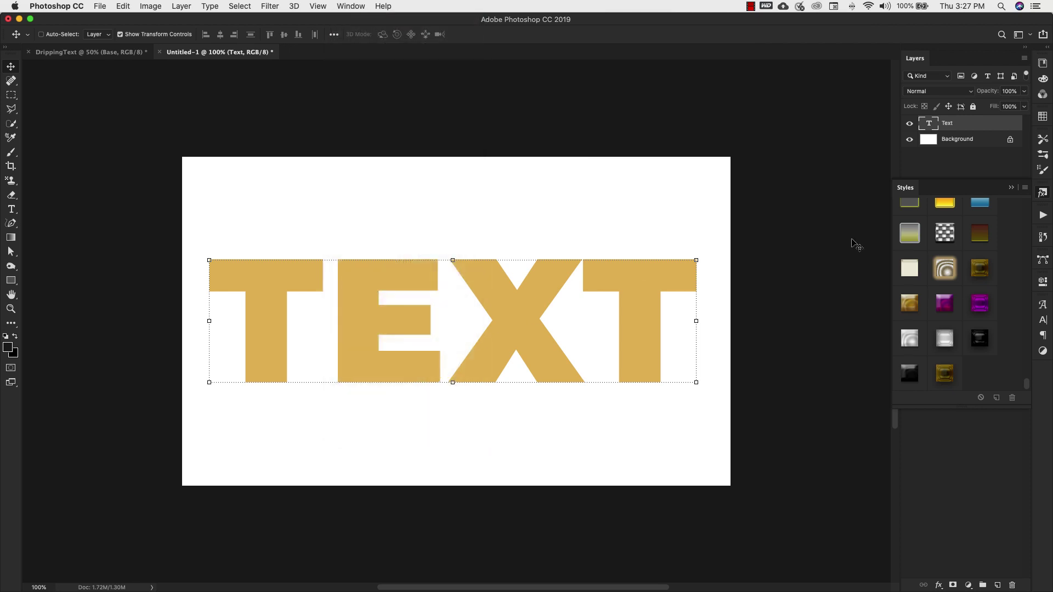
{"action": "left_click", "coordinate": [944, 375]}
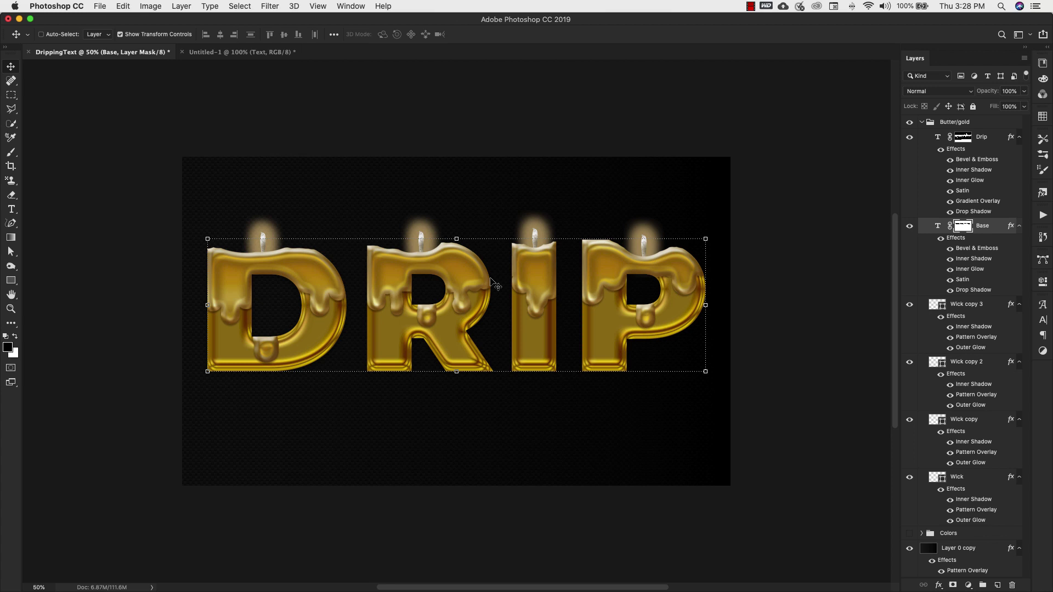
{"action": "left_click", "coordinate": [192, 51]}
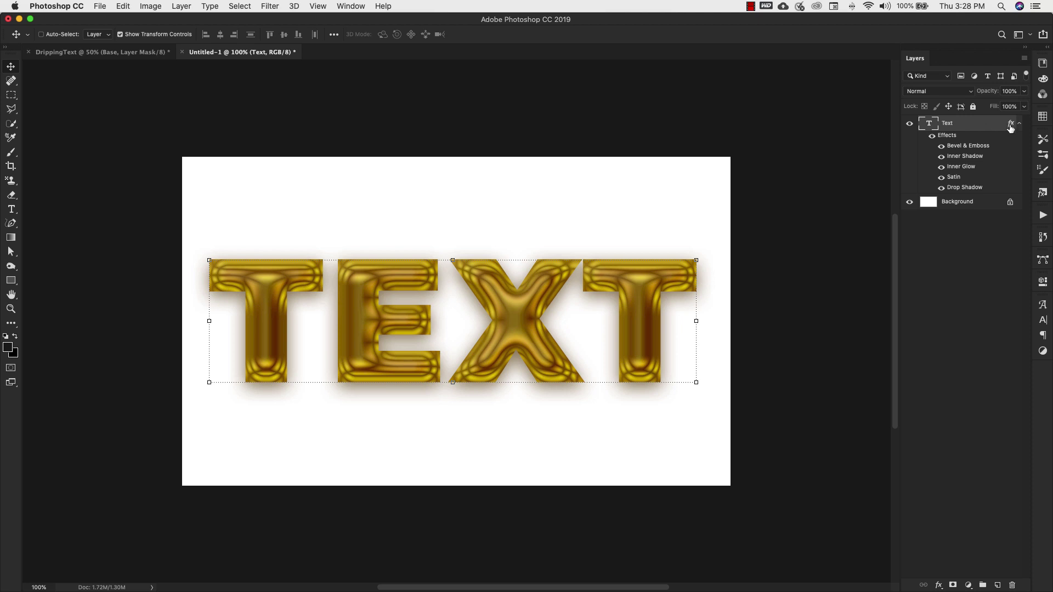
- Set the TEXT layer's Scale Effects value to 40%
{"action": "right_click", "coordinate": [1010, 126]}
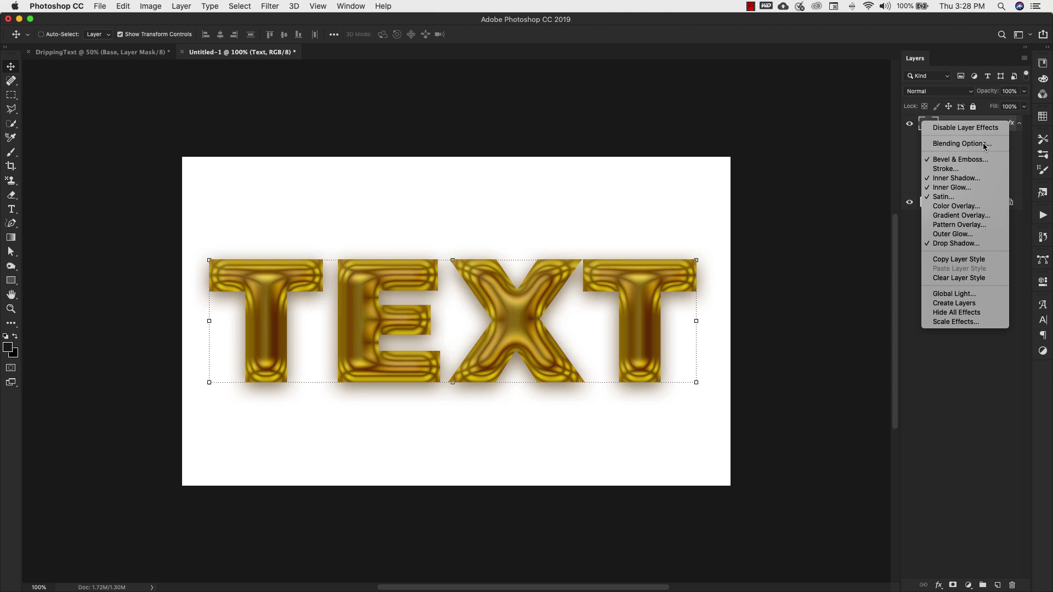
{"action": "left_click", "coordinate": [947, 322]}
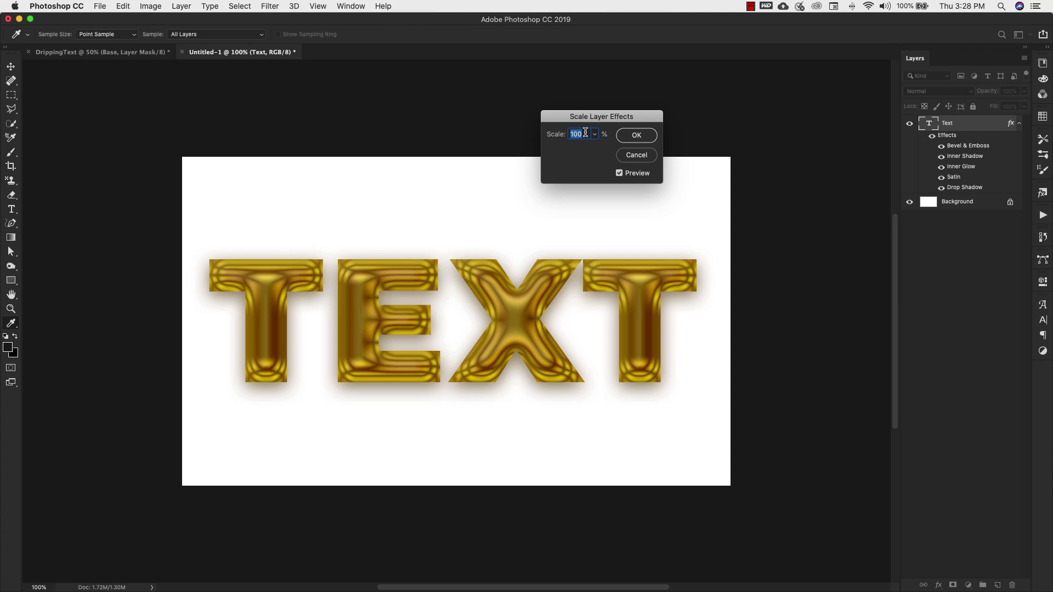
{"action": "type", "text": "50"}
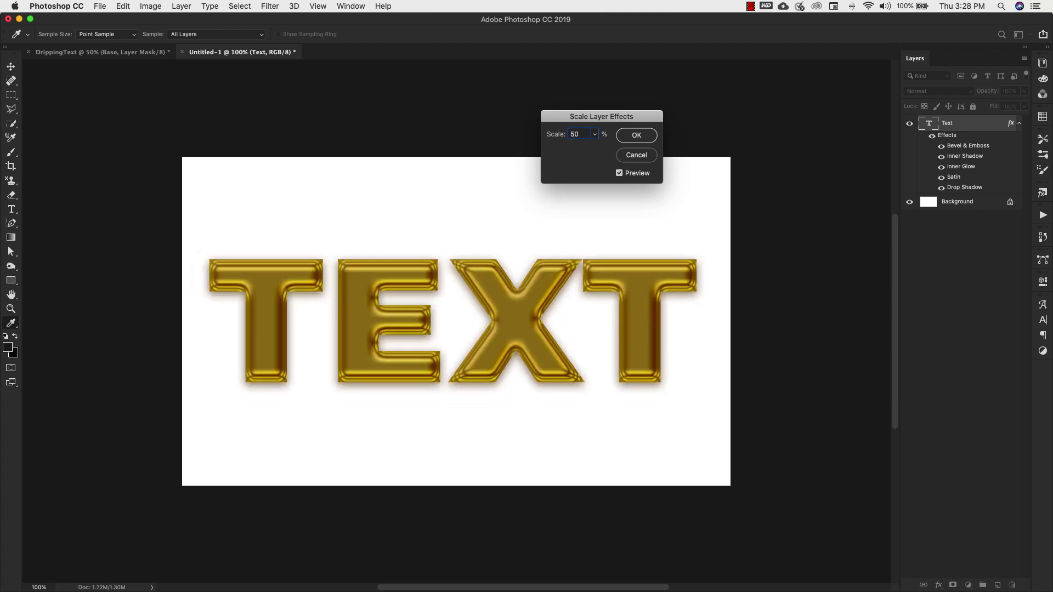
{"action": "key", "text": "Tab"}
{"action": "left_click", "coordinate": [596, 136]}
{"action": "left_click_drag", "start_coordinate": [594, 148], "coordinate": [593, 149]}
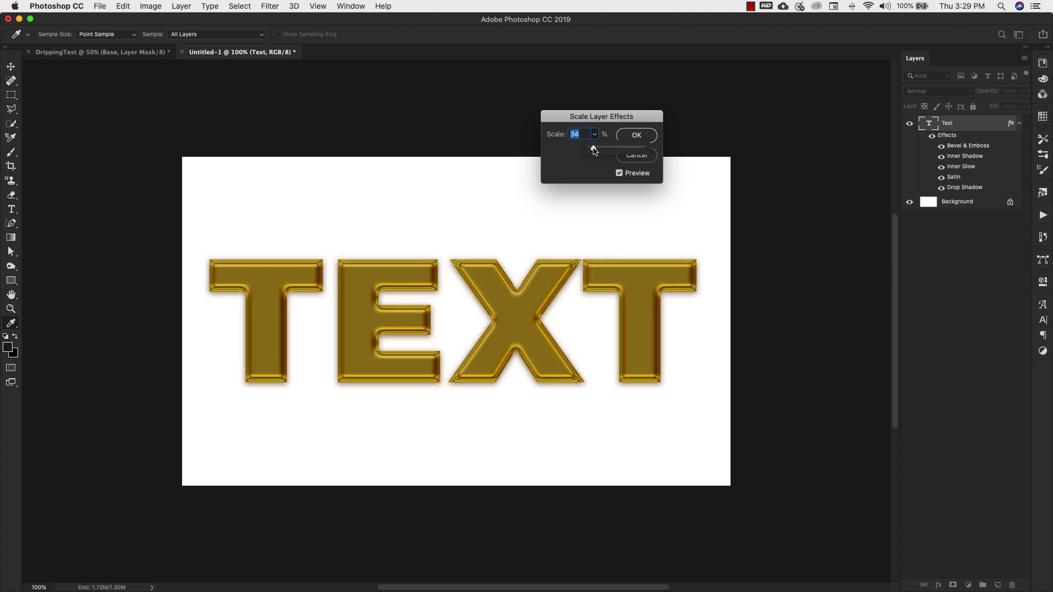
{"action": "left_click_drag", "start_coordinate": [593, 149], "coordinate": [593, 150]}
{"action": "left_click", "coordinate": [571, 133]}
{"action": "type", "text": "40"}
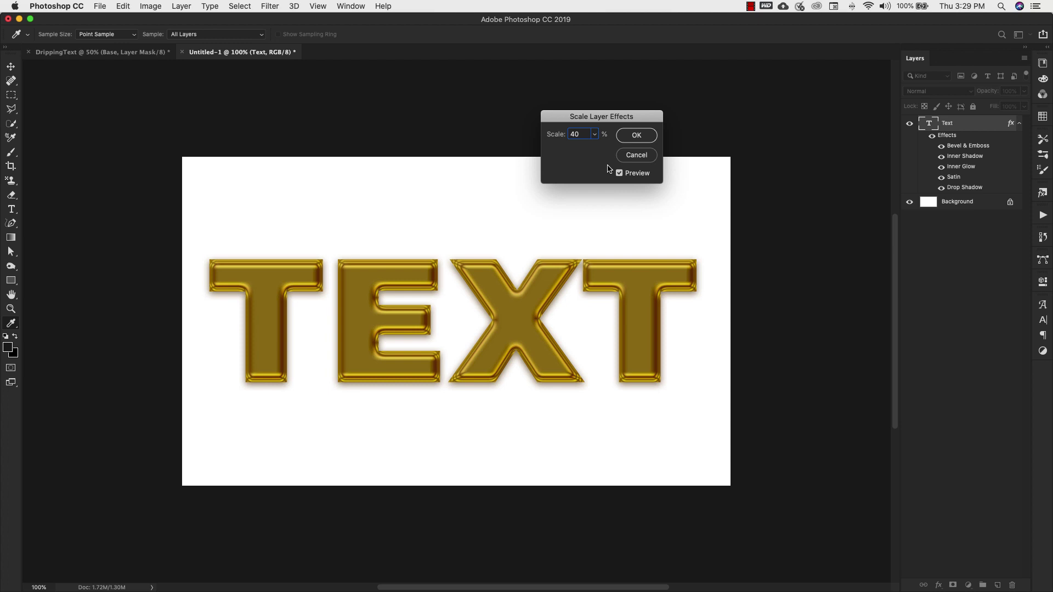
{"action": "left_click", "coordinate": [636, 135]}
- Alt-drag the Text layer to create a 'Text copy' beneath it, then reselect the original
{"action": "key", "text": "v"}
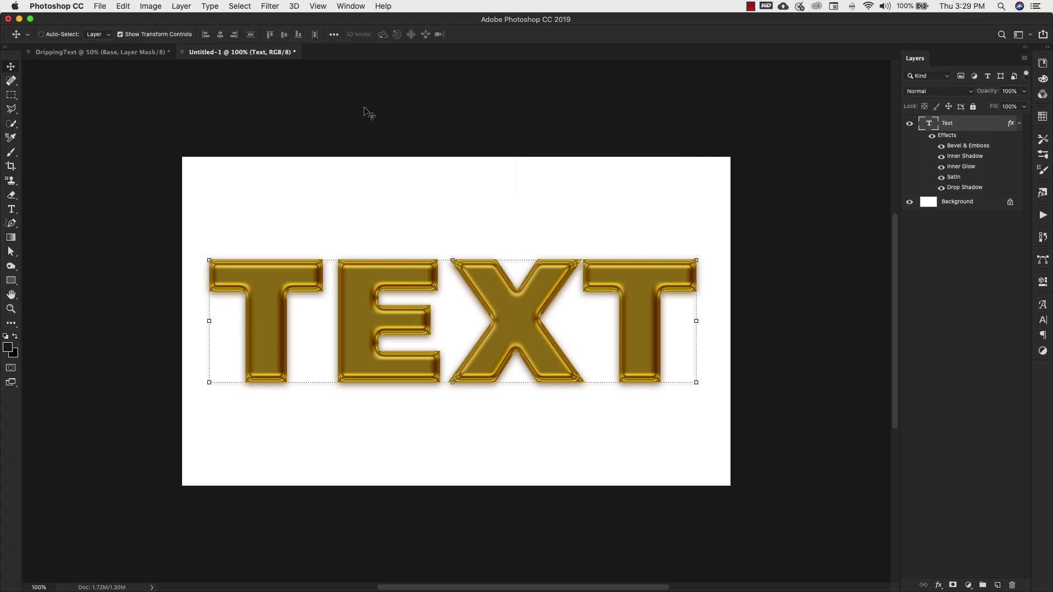
{"action": "left_click", "coordinate": [124, 52]}
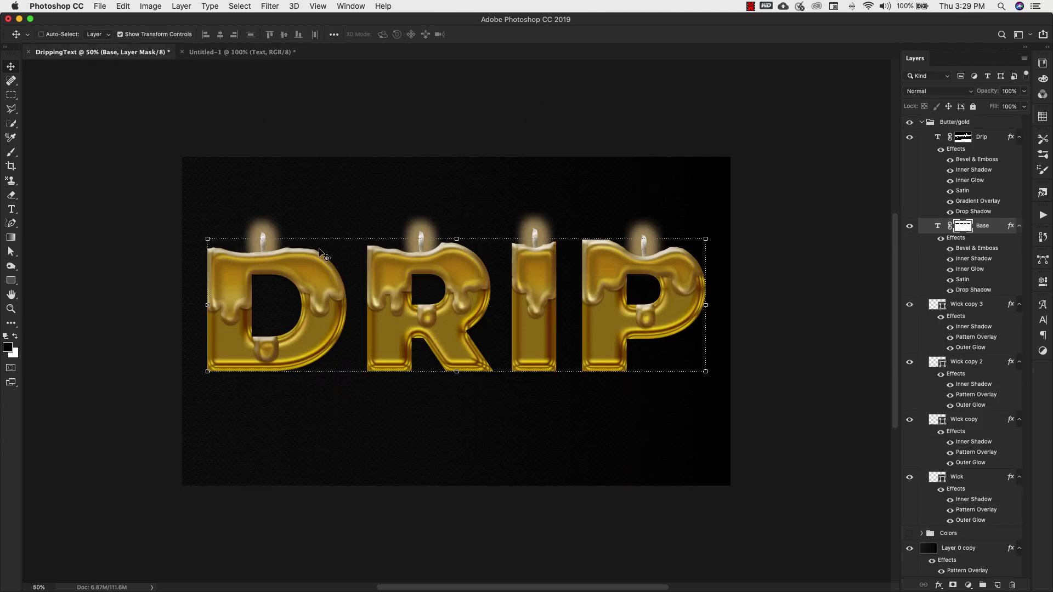
{"action": "left_click", "coordinate": [218, 52]}
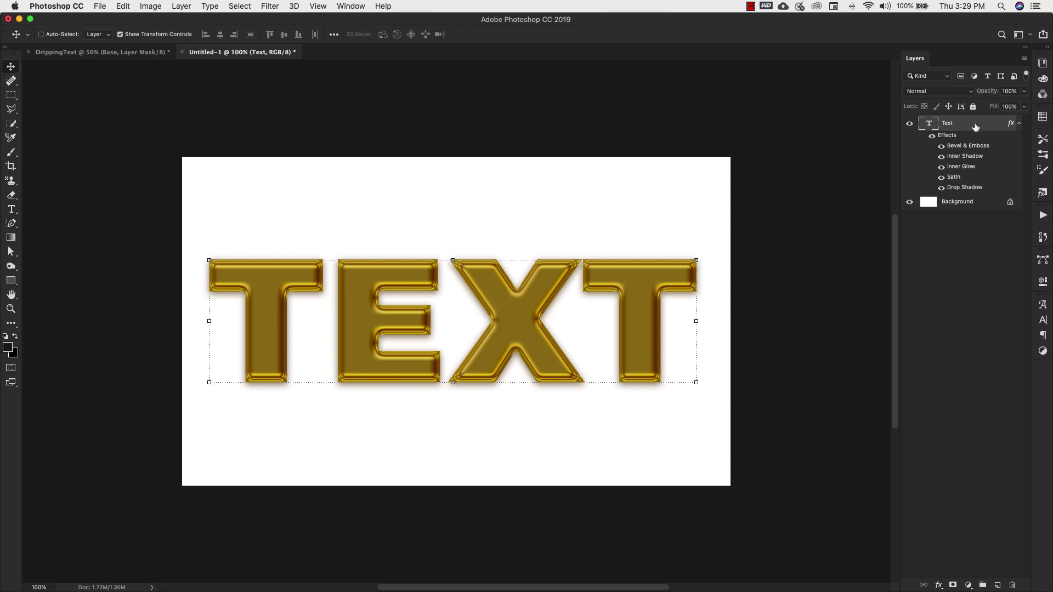
{"action": "left_click_drag", "start_coordinate": [976, 127], "coordinate": [973, 197]}
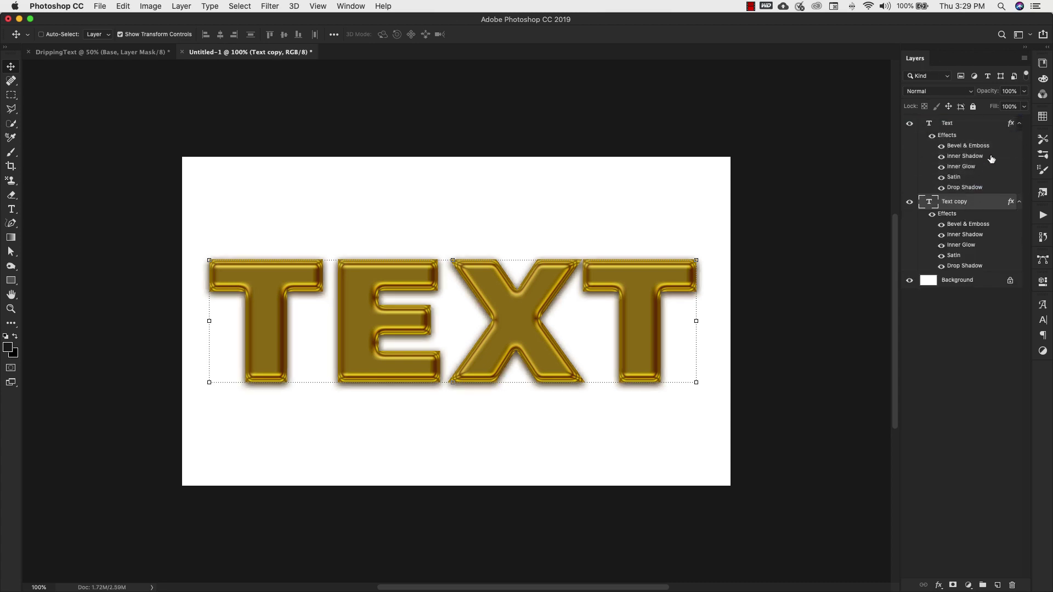
{"action": "left_click", "coordinate": [981, 125]}
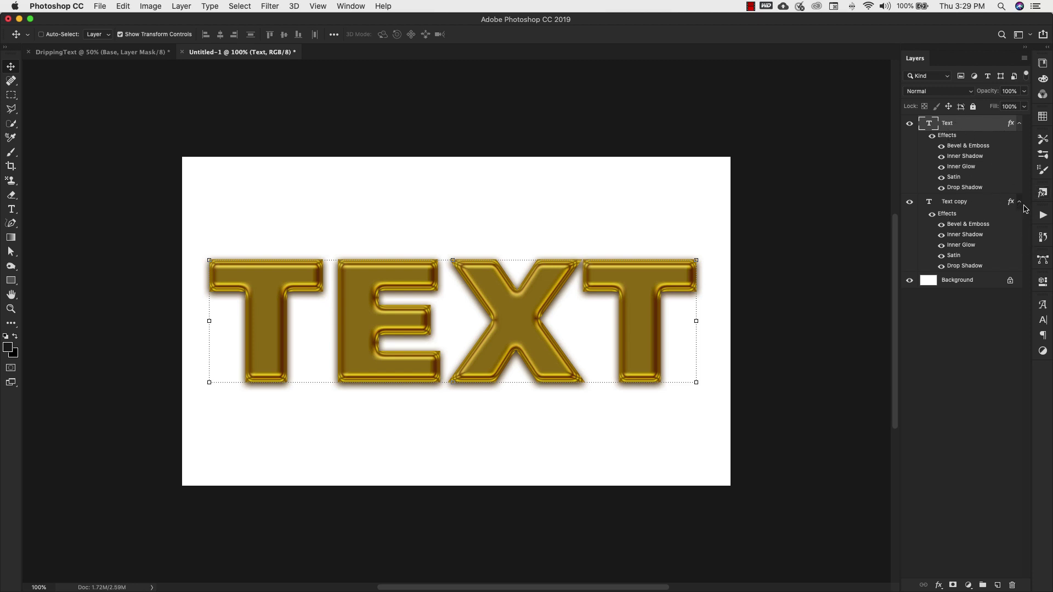
- Apply the Drip style to the original Text layer
{"action": "left_click", "coordinate": [1044, 195]}
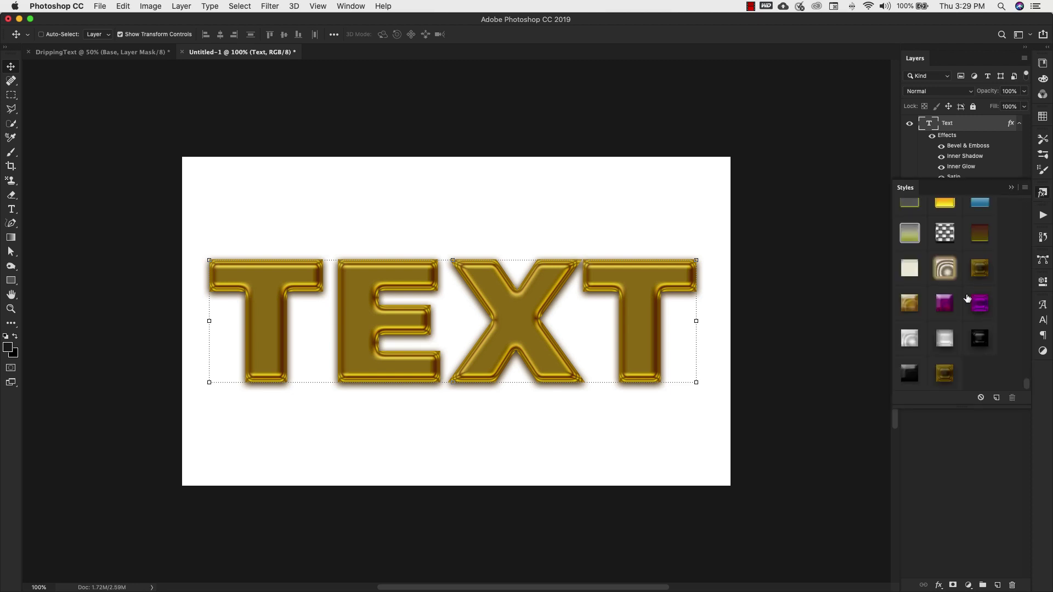
{"action": "left_click", "coordinate": [912, 304]}
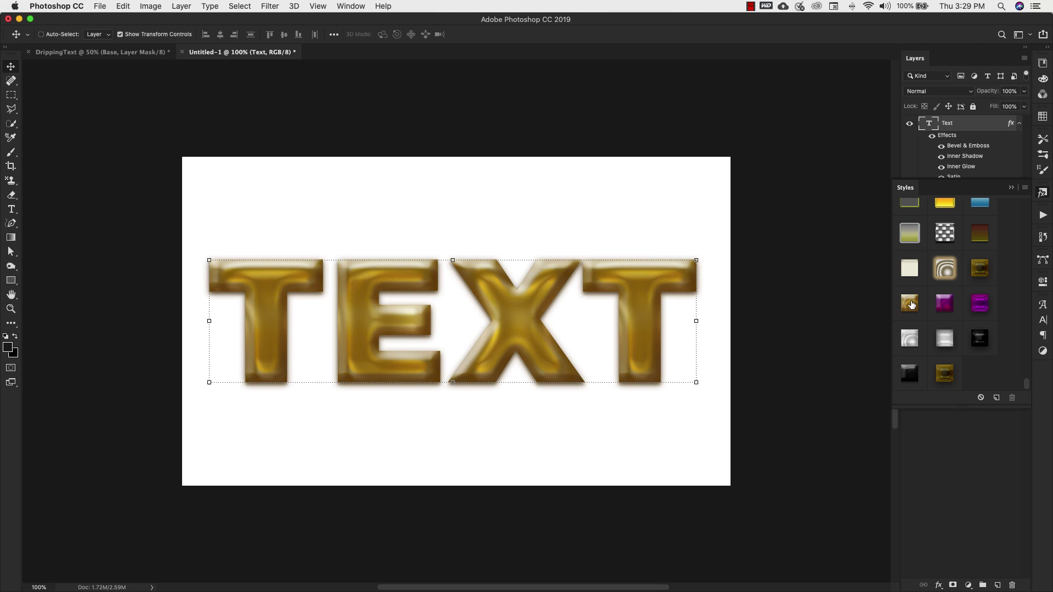
{"action": "left_click", "coordinate": [947, 125]}
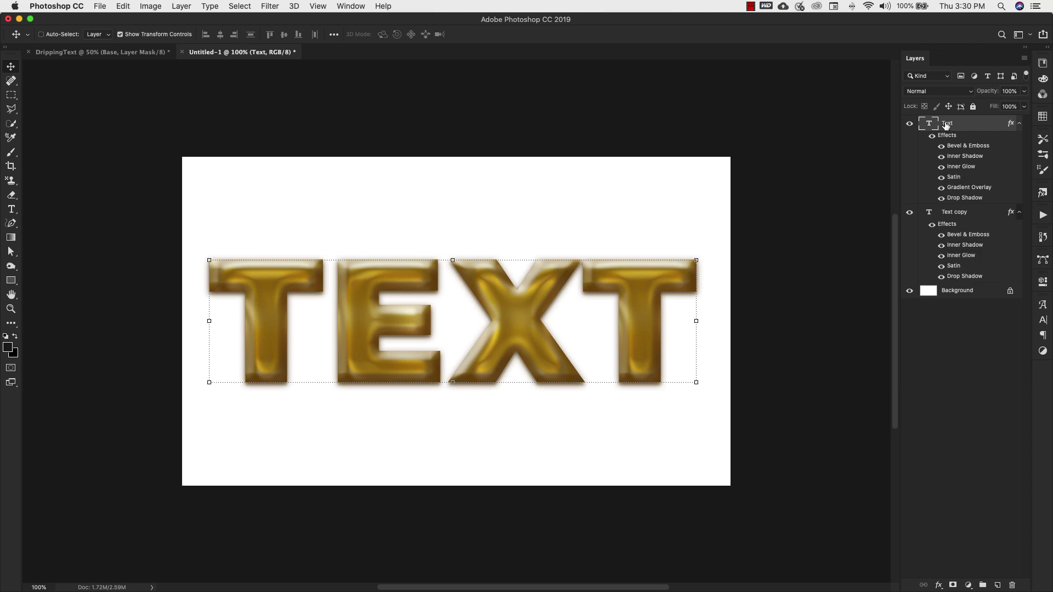
- Scale the Text layer's effects down to 40%
{"action": "right_click", "coordinate": [1012, 126]}
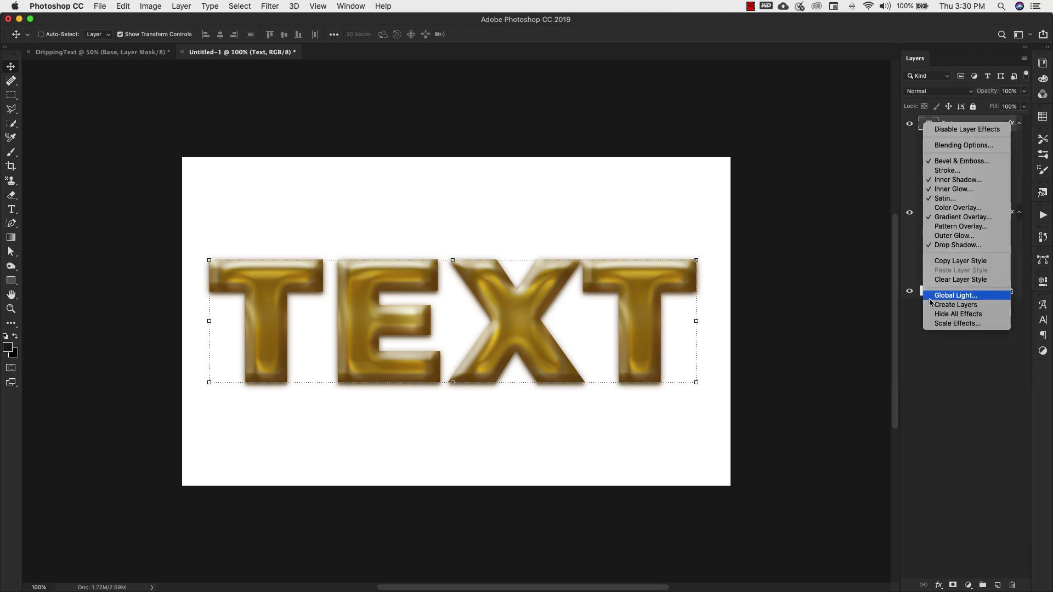
{"action": "left_click", "coordinate": [953, 323]}
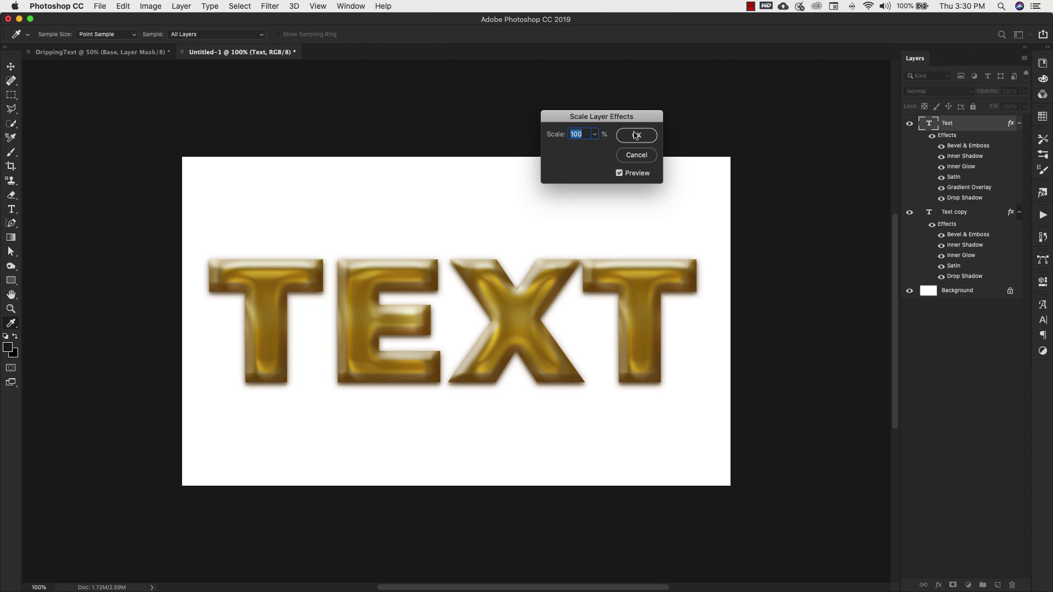
{"action": "type", "text": "40"}
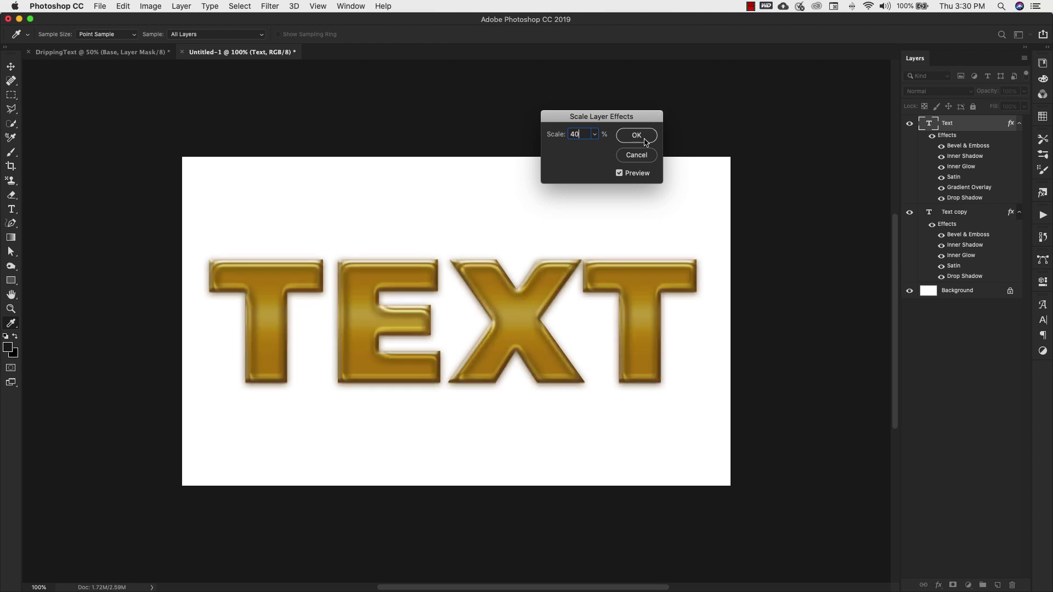
{"action": "left_click", "coordinate": [636, 135]}
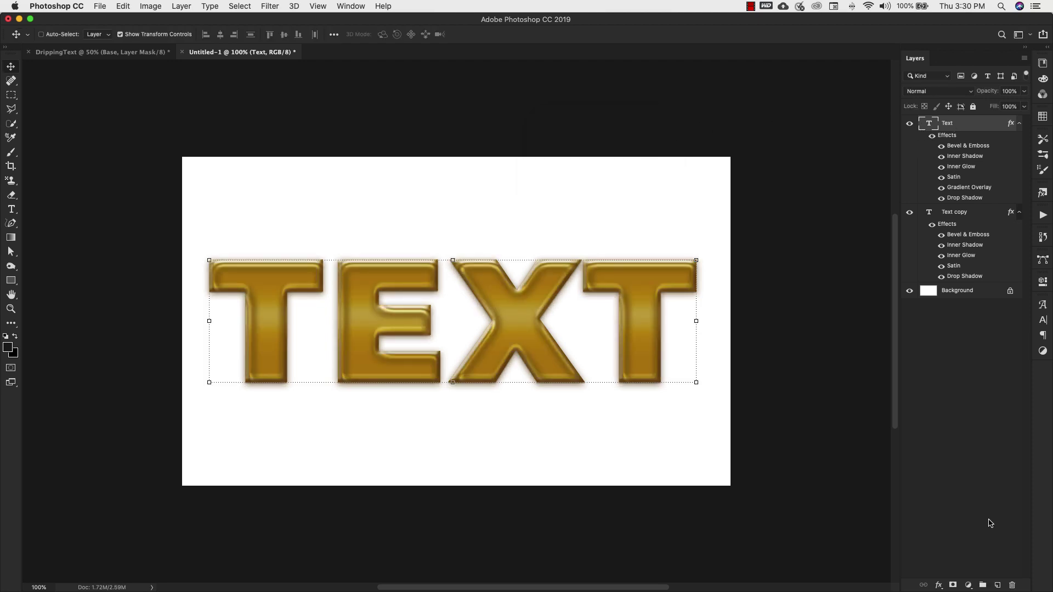
- Add a layer mask to the Text layer and mask out the letters' top band with a 200px soft round brush
{"action": "left_click", "coordinate": [953, 585]}
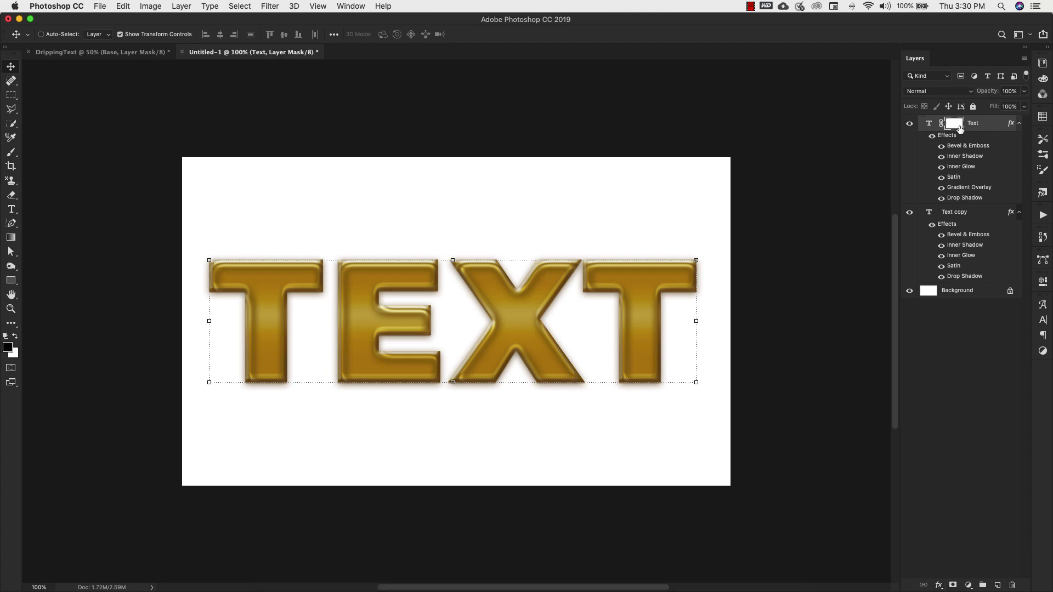
{"action": "left_click", "coordinate": [1042, 154]}
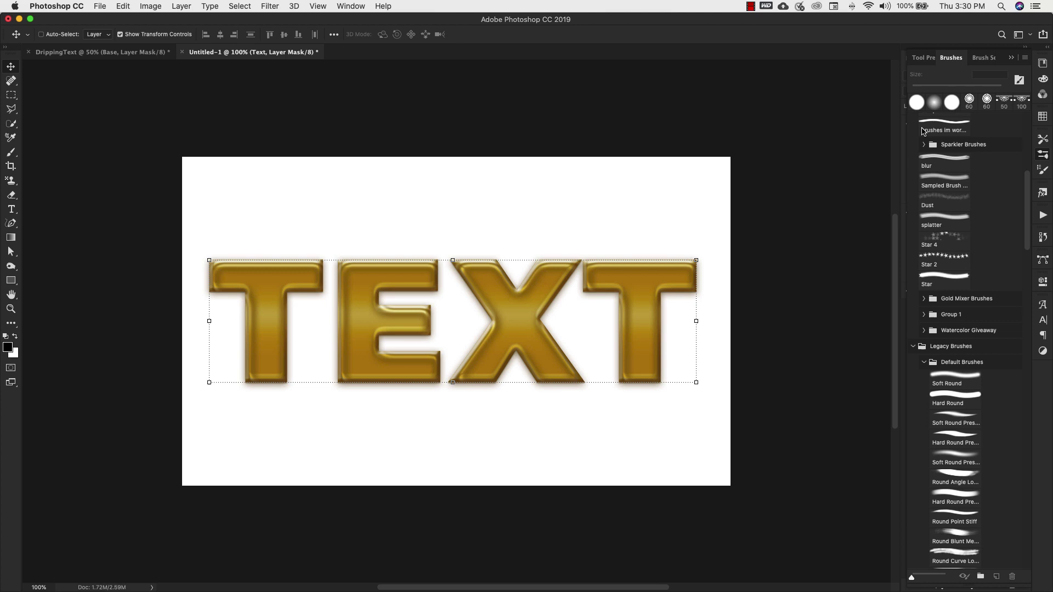
{"action": "left_click", "coordinate": [918, 103]}
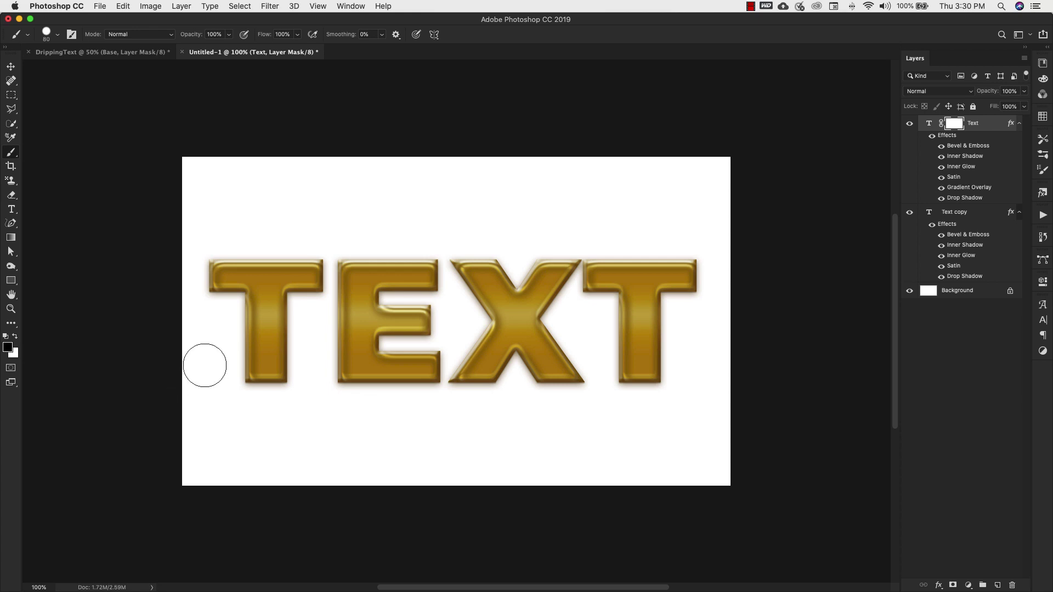
{"action": "key", "text": "bracketright"}
{"action": "key", "text": "bracketright"}
{"action": "key", "text": "bracketright"}
{"action": "key", "text": "bracketright"}
{"action": "key", "text": "bracketright"}
{"action": "key", "text": "bracketright"}
{"action": "mouse_move", "coordinate": [206, 366]}
{"action": "left_mouse_down"}
{"action": "mouse_move", "coordinate": [285, 390]}
{"action": "mouse_move", "coordinate": [600, 344]}
{"action": "mouse_move", "coordinate": [793, 376]}
{"action": "left_mouse_up"}
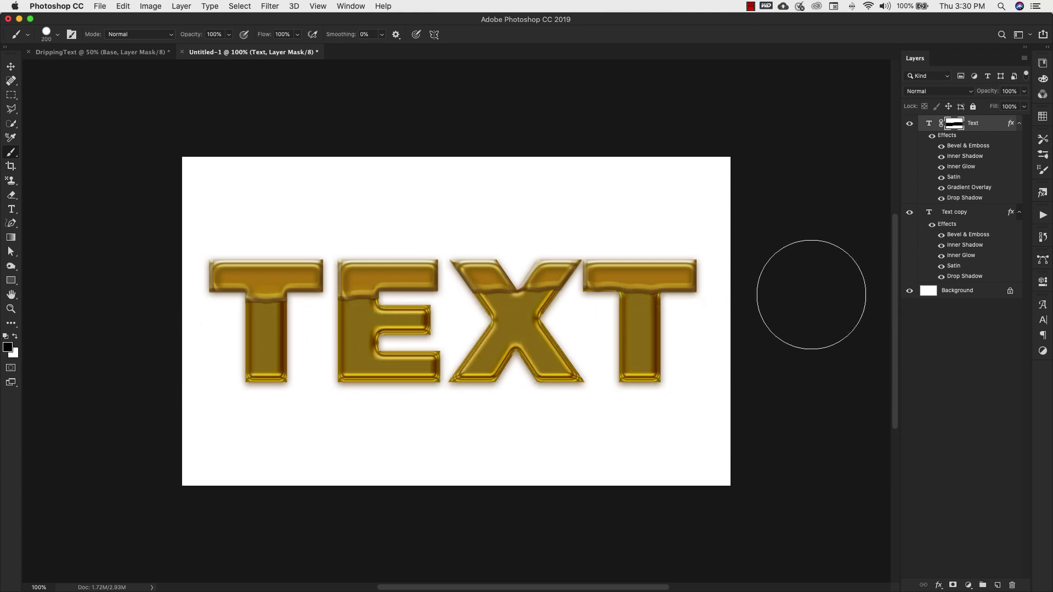
- Paint white 30px drips into the first T's stem, below the E's top bar, and below the last T's bar
{"action": "key", "text": "x"}
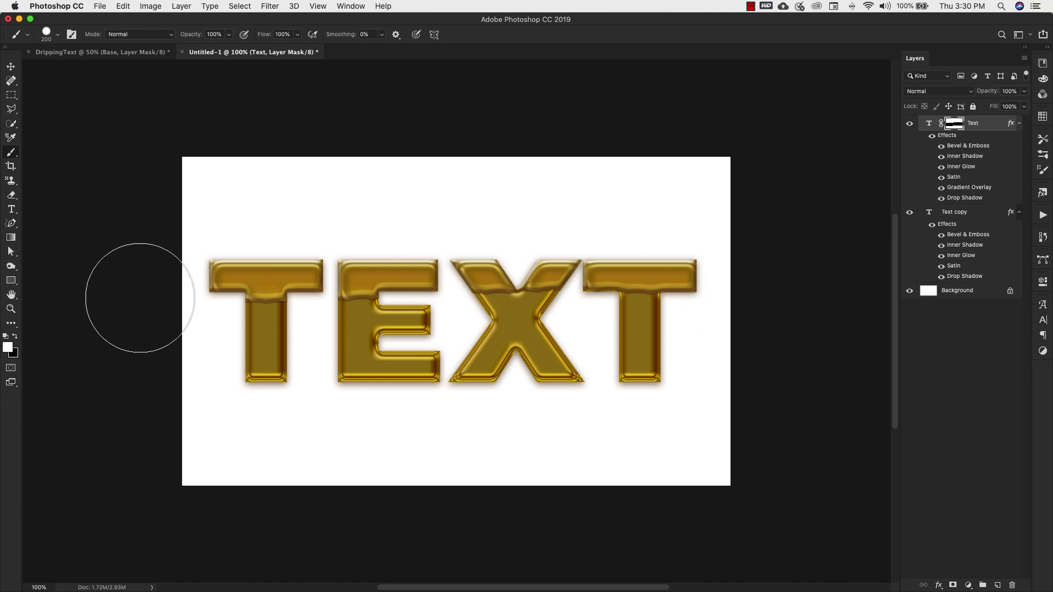
{"action": "key", "text": "bracketleft"}
{"action": "key", "text": "bracketleft"}
{"action": "key", "text": "bracketleft"}
{"action": "key", "text": "bracketleft"}
{"action": "key", "text": "bracketleft"}
{"action": "key", "text": "bracketleft"}
{"action": "key", "text": "bracketleft"}
{"action": "key", "text": "bracketleft"}
{"action": "key", "text": "bracketleft"}
{"action": "key", "text": "bracketleft"}
{"action": "key", "text": "bracketleft"}
{"action": "key", "text": "bracketleft"}
{"action": "key", "text": "bracketleft"}
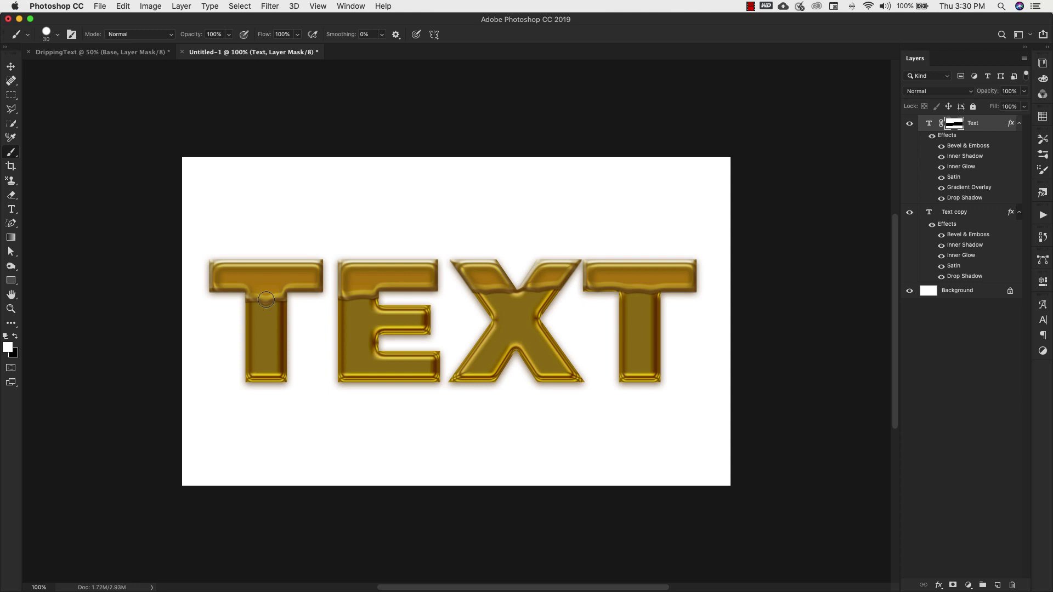
{"action": "left_click_drag", "start_coordinate": [266, 293], "coordinate": [267, 311]}
{"action": "mouse_move", "coordinate": [352, 296]}
{"action": "left_mouse_down"}
{"action": "mouse_move", "coordinate": [345, 307]}
{"action": "mouse_move", "coordinate": [376, 295]}
{"action": "mouse_move", "coordinate": [378, 316]}
{"action": "mouse_move", "coordinate": [356, 310]}
{"action": "mouse_move", "coordinate": [492, 321]}
{"action": "mouse_move", "coordinate": [493, 286]}
{"action": "mouse_move", "coordinate": [525, 299]}
{"action": "left_mouse_up"}
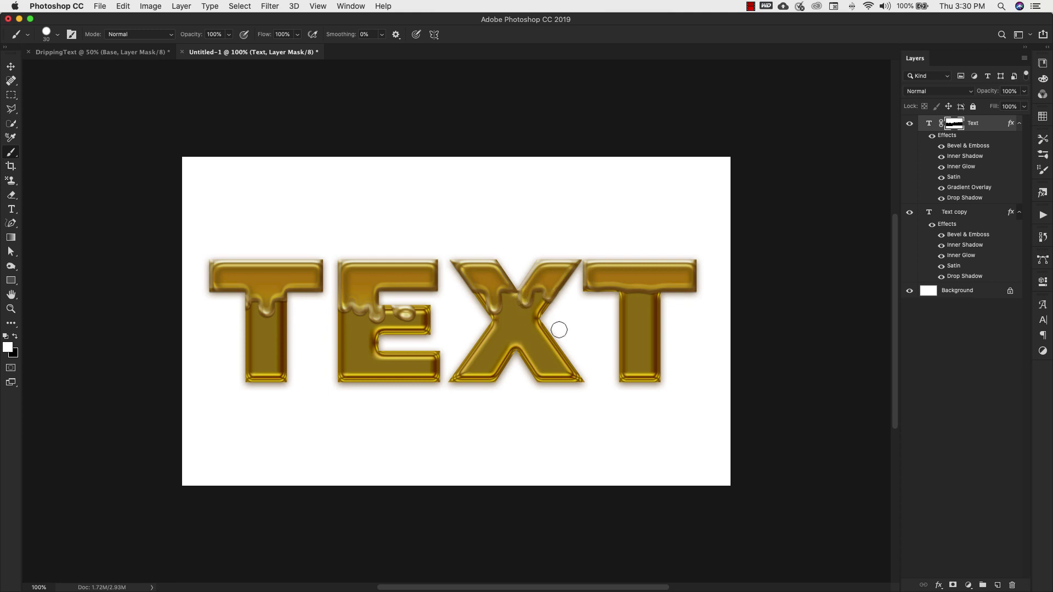
{"action": "mouse_move", "coordinate": [623, 291]}
{"action": "left_mouse_down"}
{"action": "mouse_move", "coordinate": [623, 302]}
{"action": "mouse_move", "coordinate": [637, 297]}
{"action": "mouse_move", "coordinate": [640, 324]}
{"action": "left_mouse_up"}
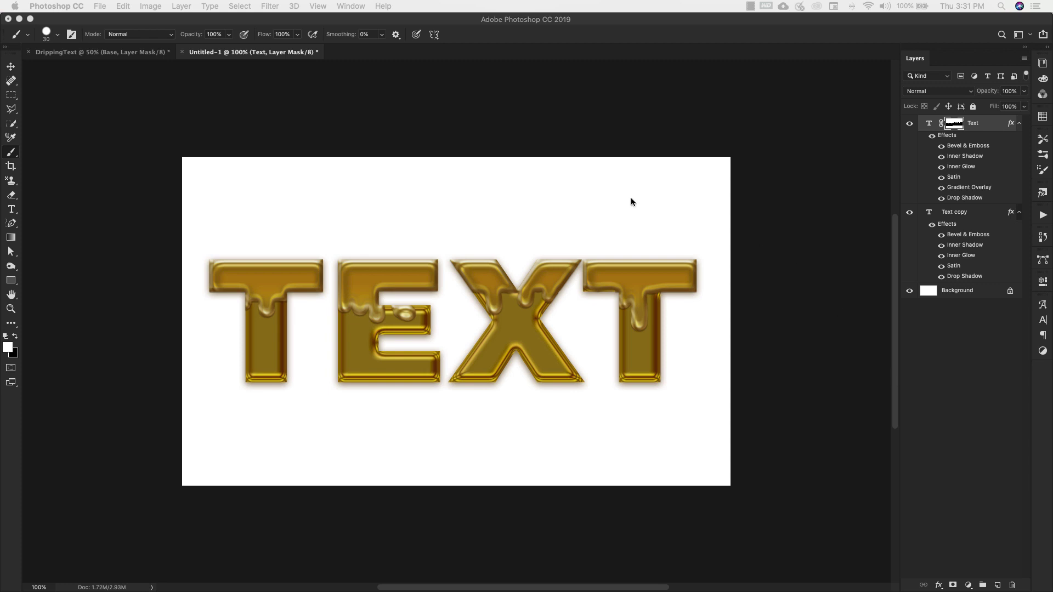
- Switch back to the DrippingText document showing the gold DRIP candle letters
{"action": "left_click", "coordinate": [83, 62]}
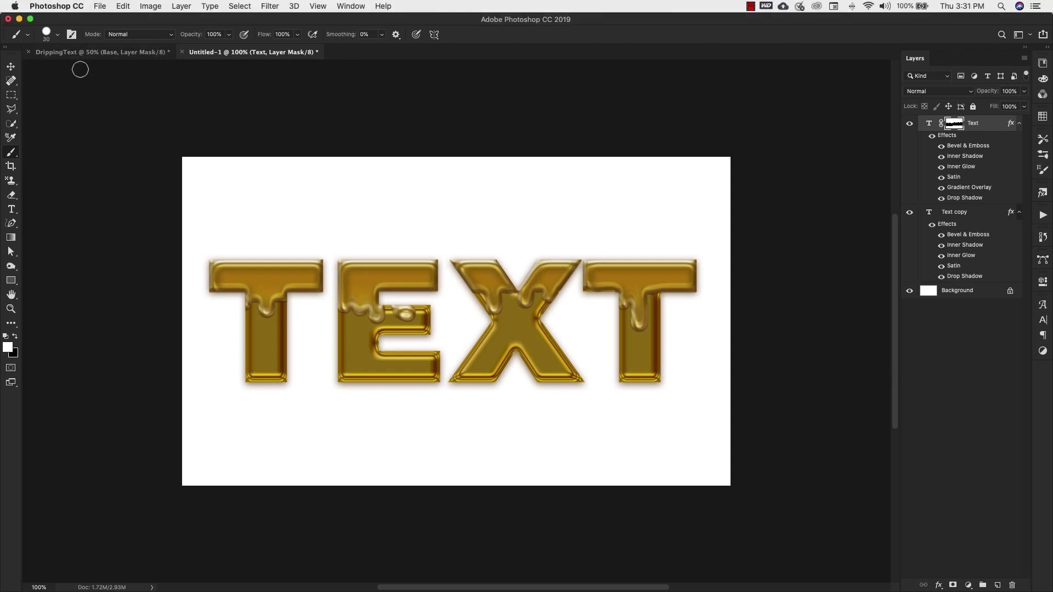
{"action": "left_click", "coordinate": [99, 53]}
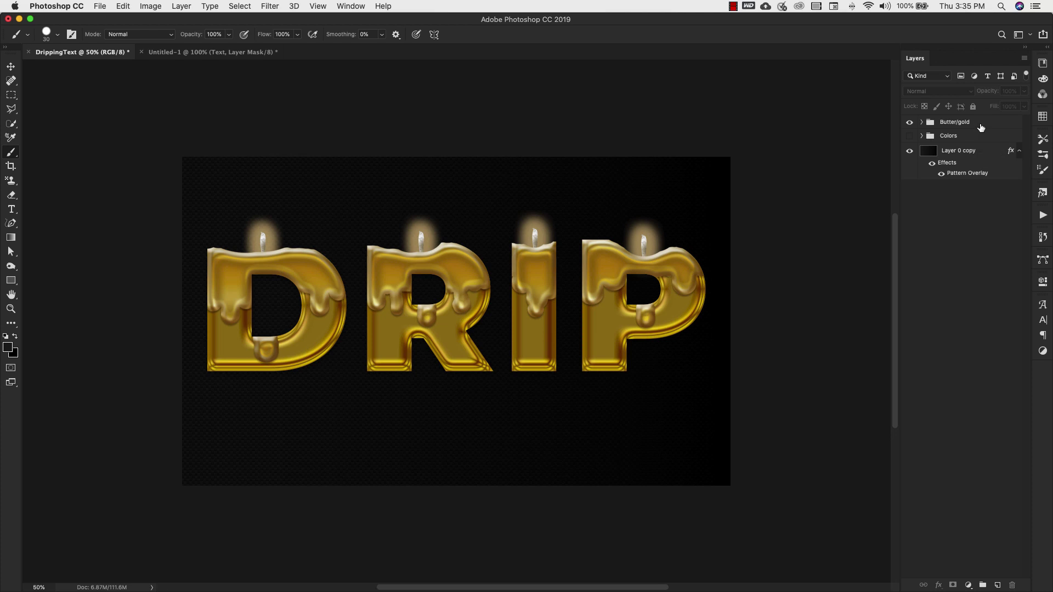
- Hide Butter/gold, expand the Colors group, and preview its White and Deep Red versions
{"action": "left_click", "coordinate": [911, 122]}
{"action": "left_click", "coordinate": [910, 136]}
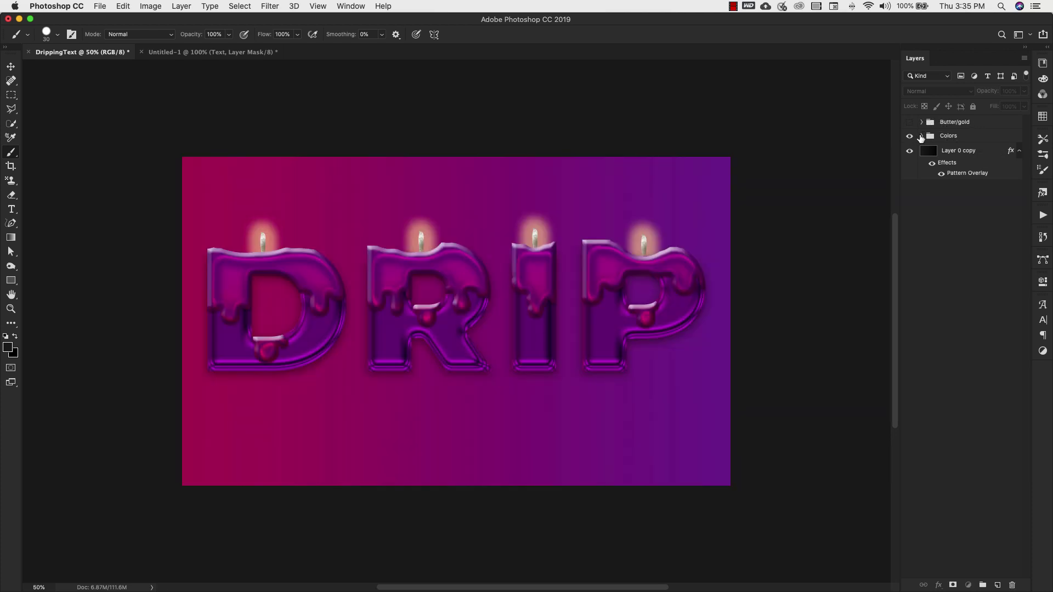
{"action": "left_click", "coordinate": [922, 136]}
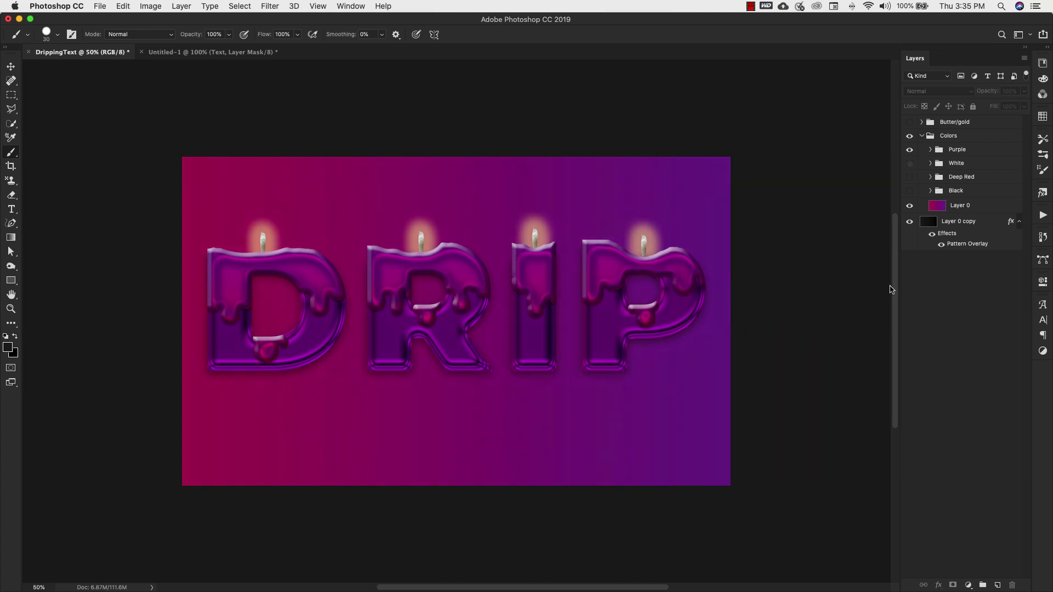
{"action": "left_click_drag", "start_coordinate": [910, 163], "coordinate": [910, 176]}
{"action": "left_click", "coordinate": [911, 206]}
{"action": "left_click", "coordinate": [910, 149]}
- Preview the Deep Red and Black versions of DRIP and the purple gradient backdrop
{"action": "left_click", "coordinate": [909, 177]}
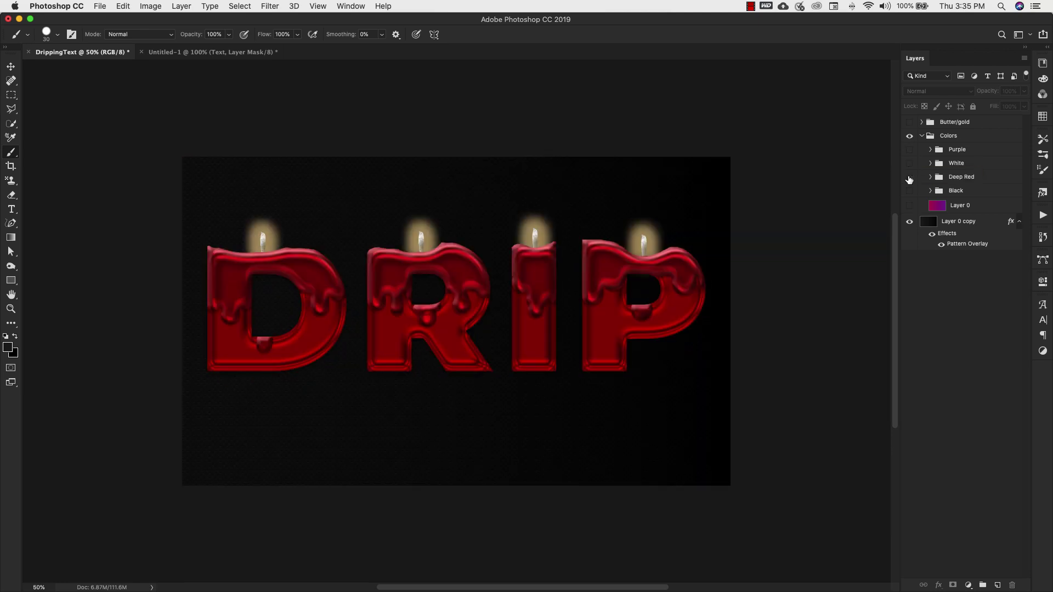
{"action": "left_click", "coordinate": [909, 177]}
{"action": "left_click", "coordinate": [909, 190]}
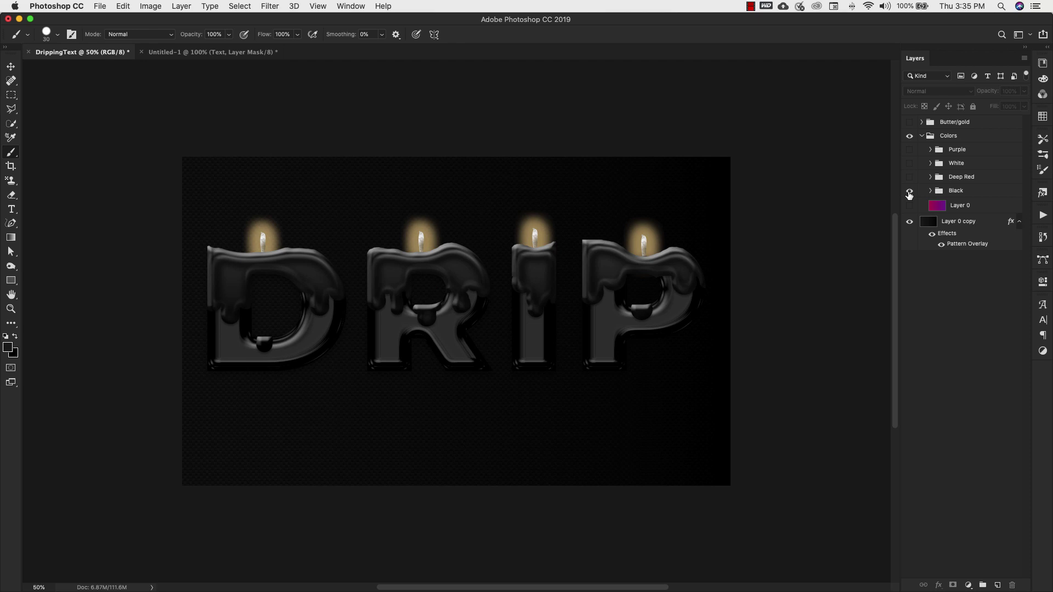
{"action": "left_click", "coordinate": [910, 205]}
{"action": "left_click", "coordinate": [910, 205]}
- Collapse and hide the Colors group, then show the gold Butter/gold lettering
{"action": "left_click", "coordinate": [922, 135]}
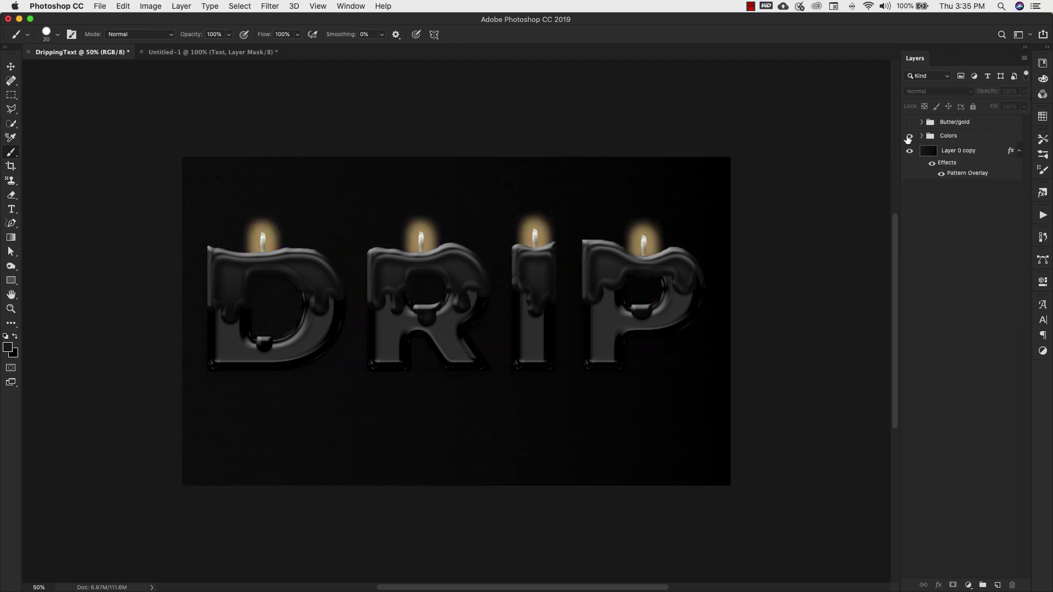
{"action": "left_click", "coordinate": [910, 137]}
{"action": "left_click", "coordinate": [909, 122]}
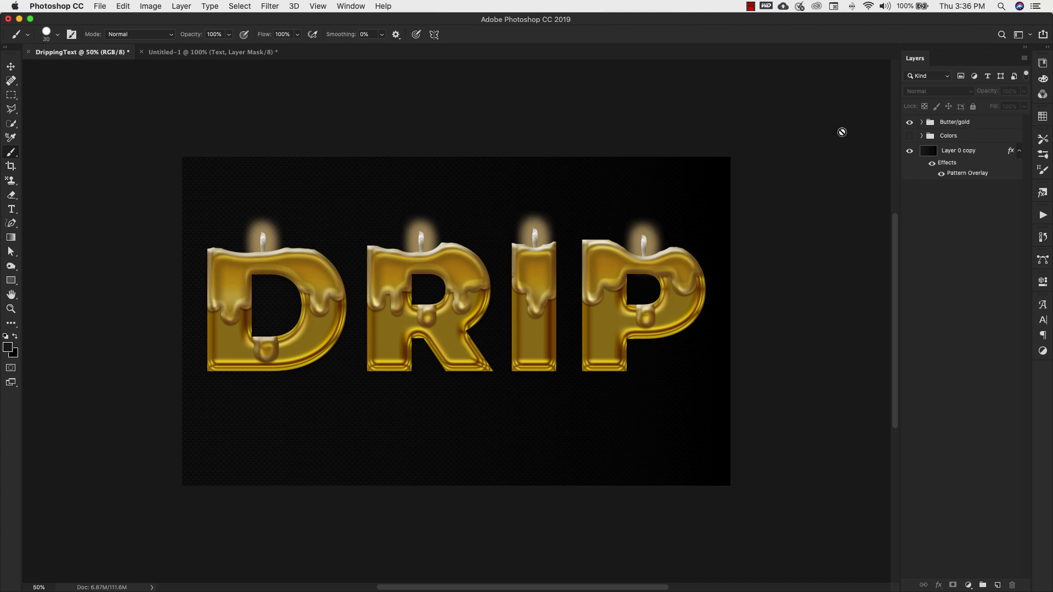
- Expand the Butter/gold group and toggle the P's candle flame layer off and back on
{"action": "left_click", "coordinate": [920, 124]}
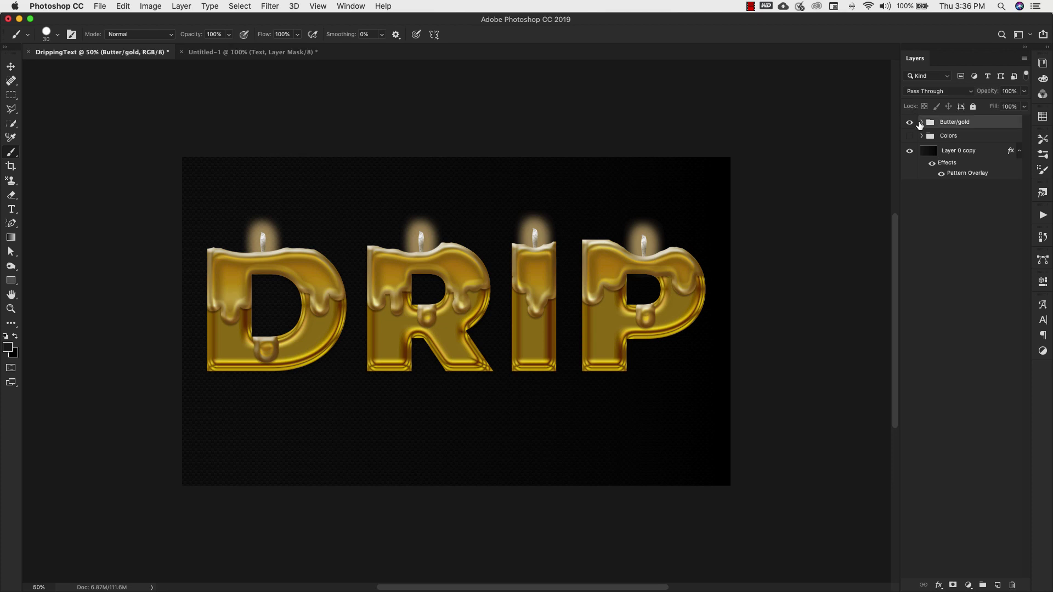
{"action": "left_click", "coordinate": [921, 123]}
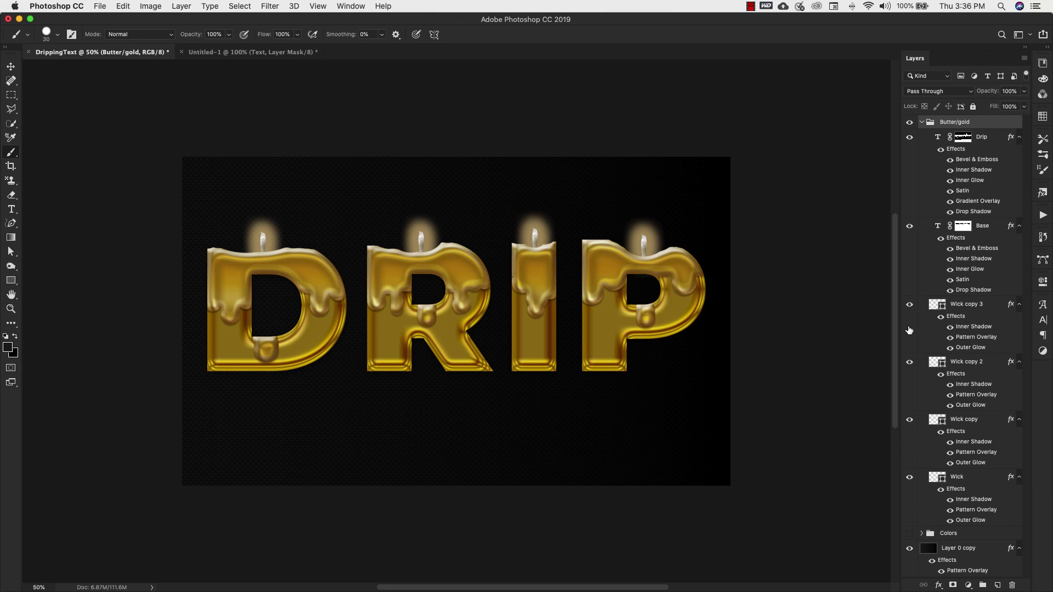
{"action": "left_click", "coordinate": [910, 304]}
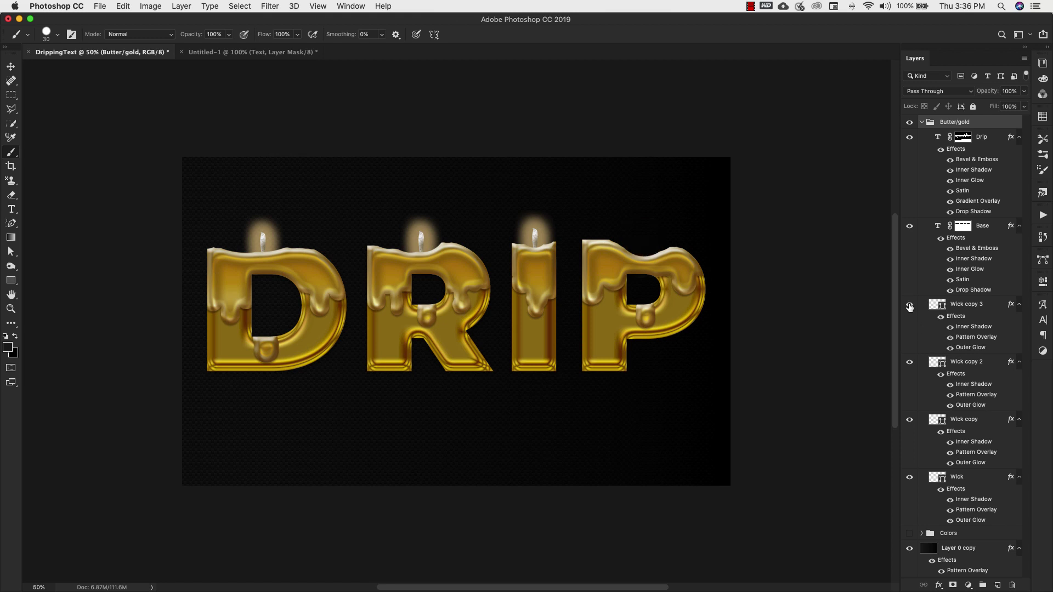
{"action": "left_click", "coordinate": [909, 304]}
- Fill the TEXT document's Background layer with black, then return to the DrippingText document
{"action": "left_click", "coordinate": [271, 52]}
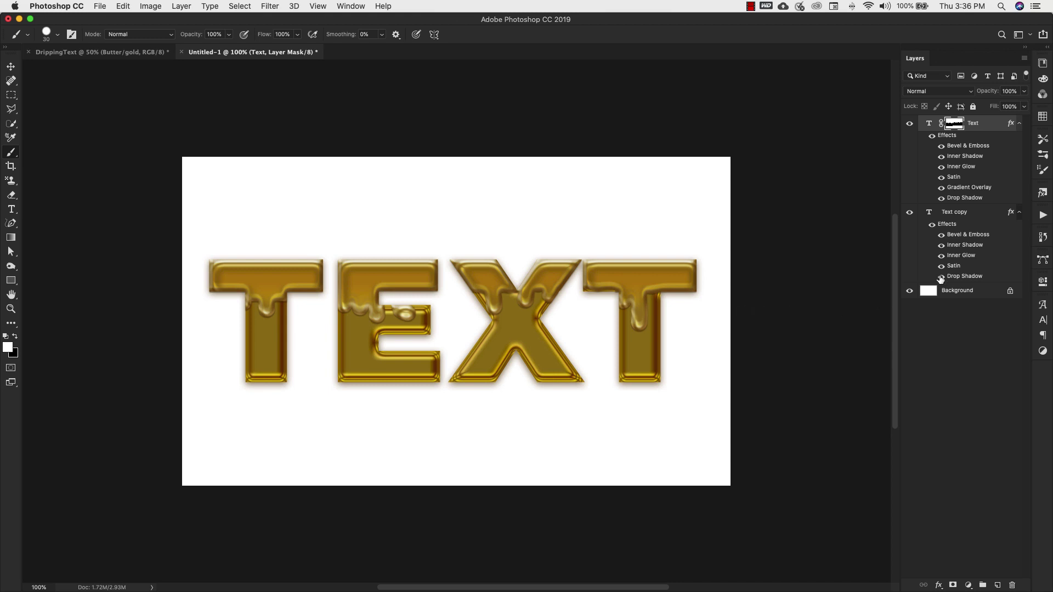
{"action": "left_click", "coordinate": [957, 291]}
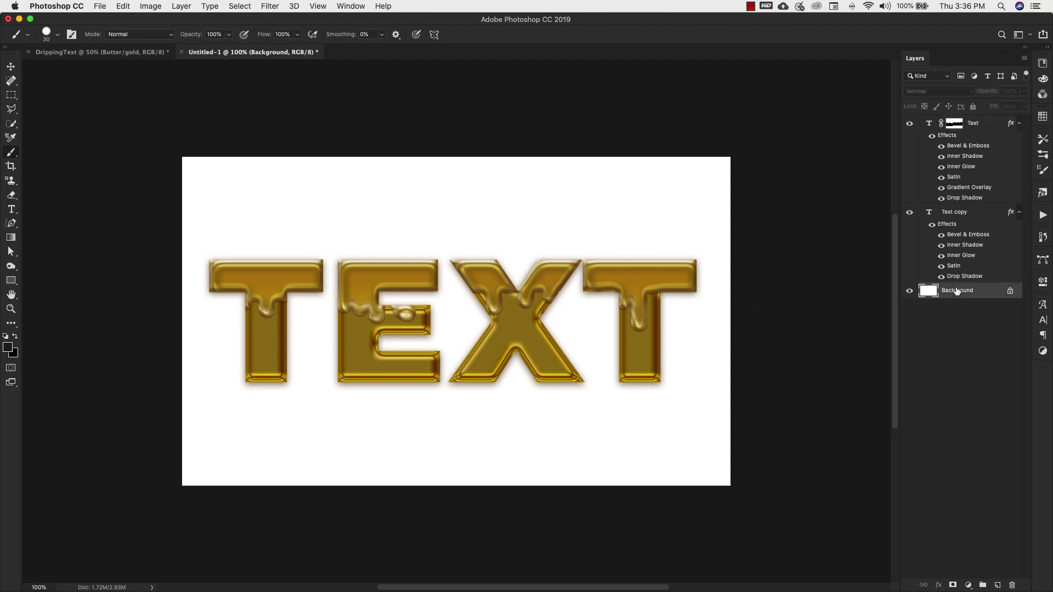
{"action": "key", "text": "alt+BackSpace"}
{"action": "left_click", "coordinate": [104, 52]}
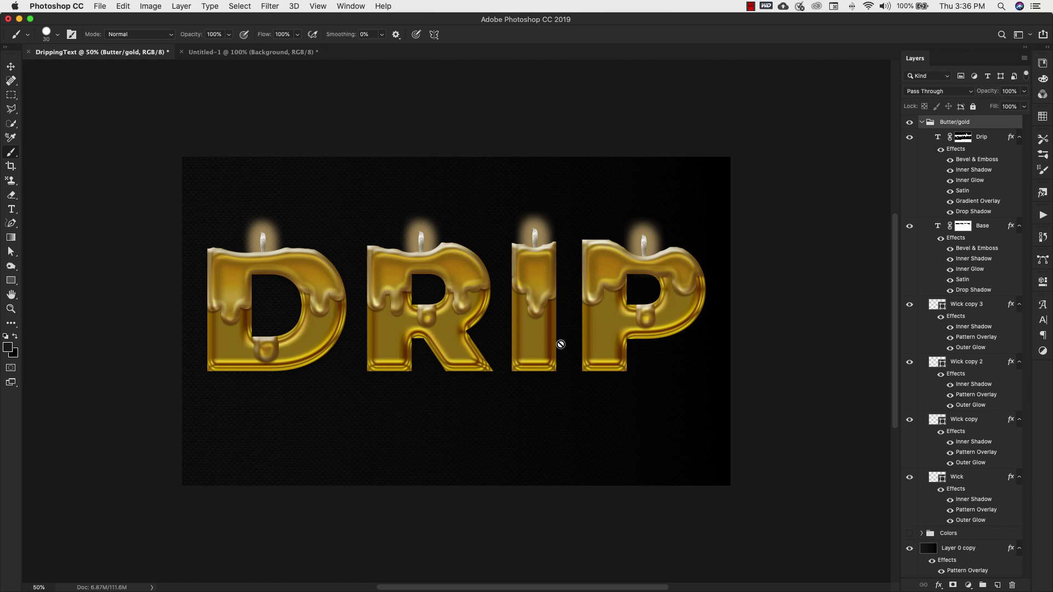
- Duplicate the Wick copy 3 layer into the Untitled-1 document and switch to that document
{"action": "left_click", "coordinate": [961, 307]}
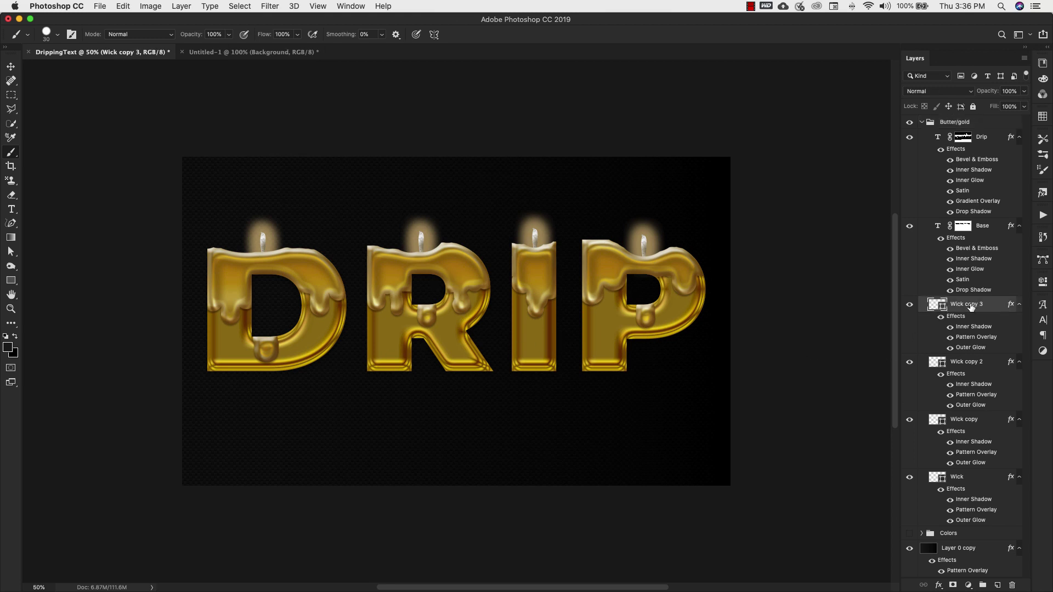
{"action": "right_click", "coordinate": [973, 306]}
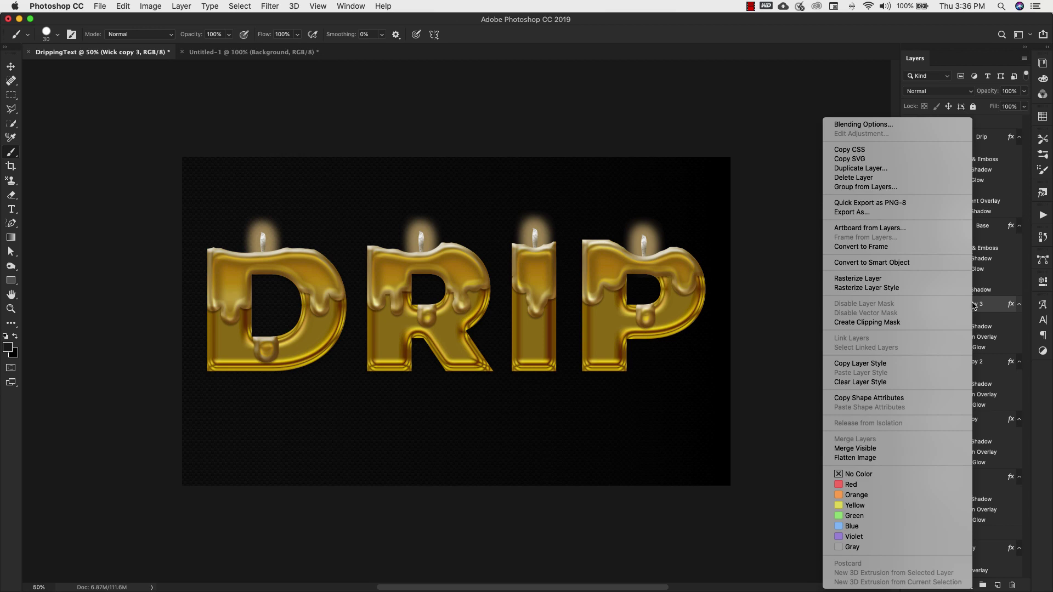
{"action": "left_click", "coordinate": [857, 170]}
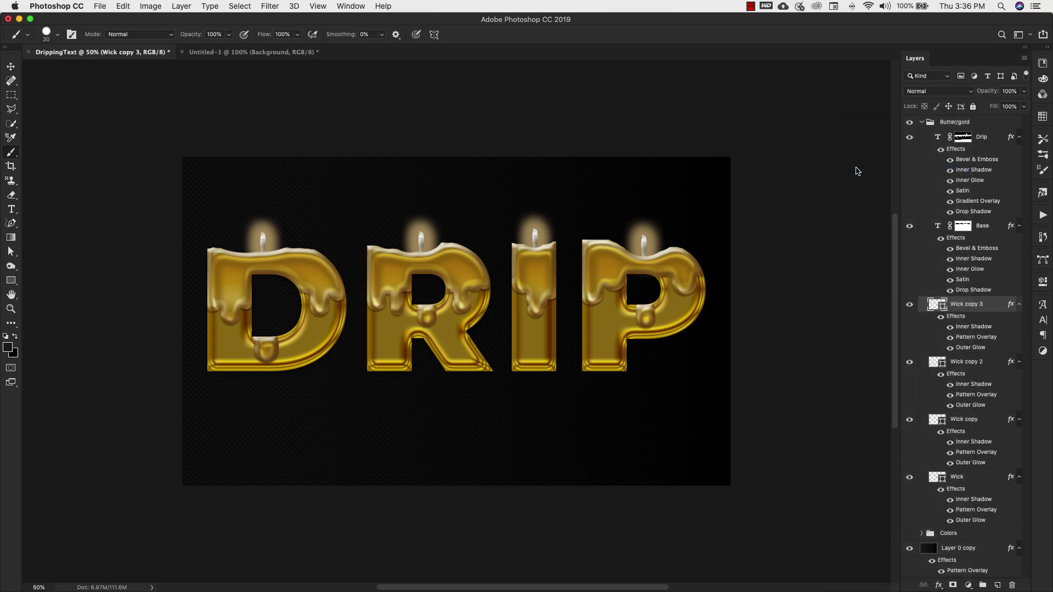
{"action": "left_click", "coordinate": [666, 306]}
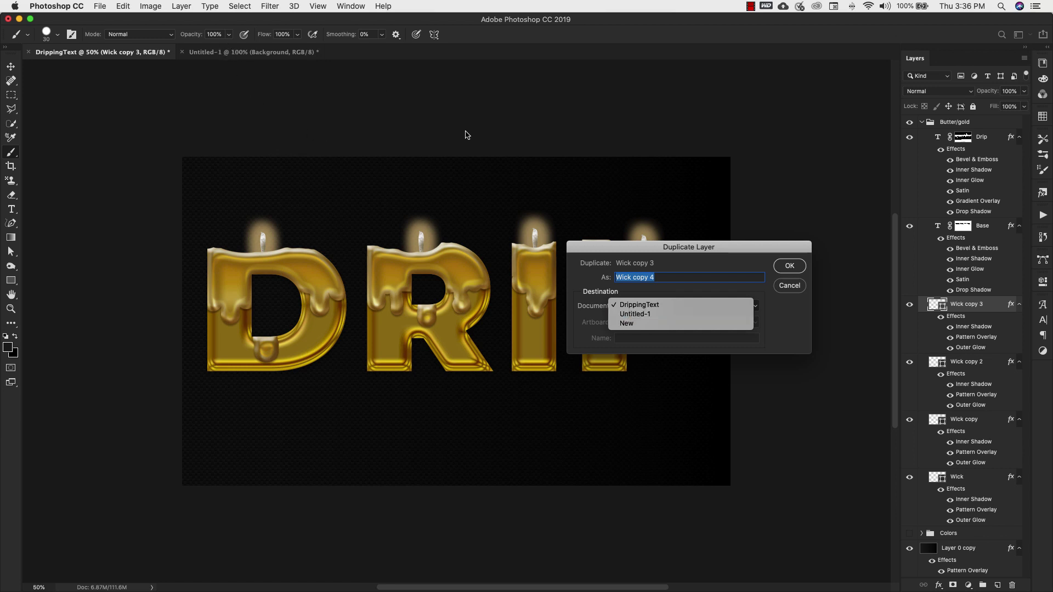
{"action": "left_click", "coordinate": [635, 314]}
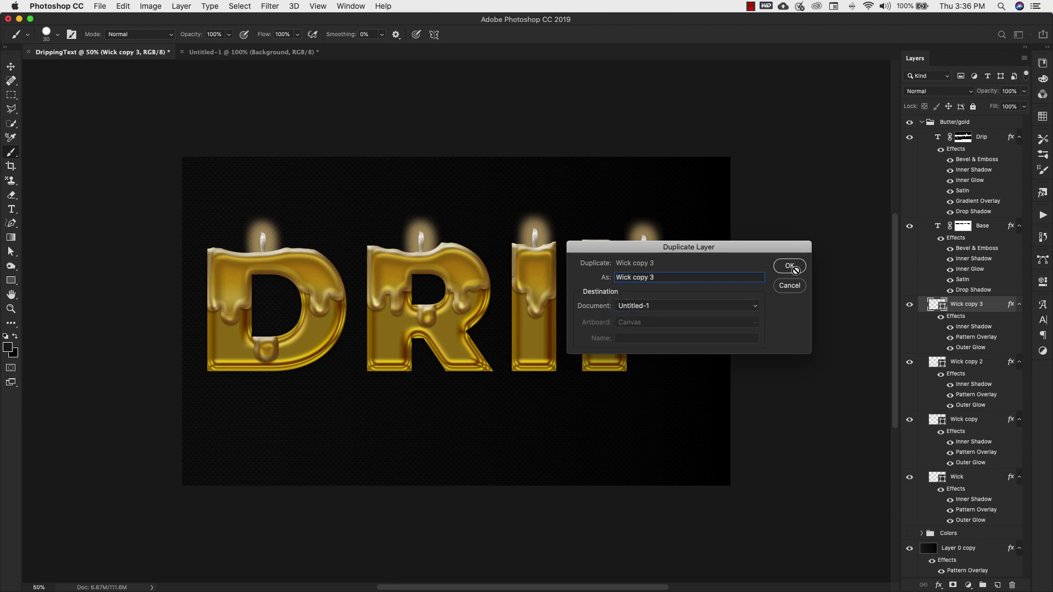
{"action": "left_click", "coordinate": [793, 267]}
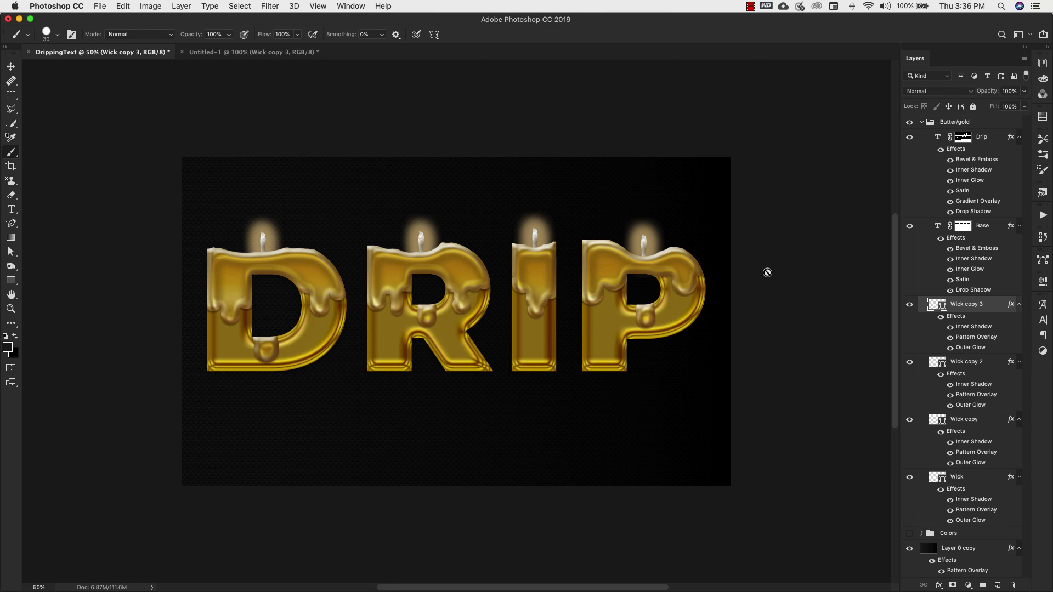
{"action": "left_click", "coordinate": [242, 52]}
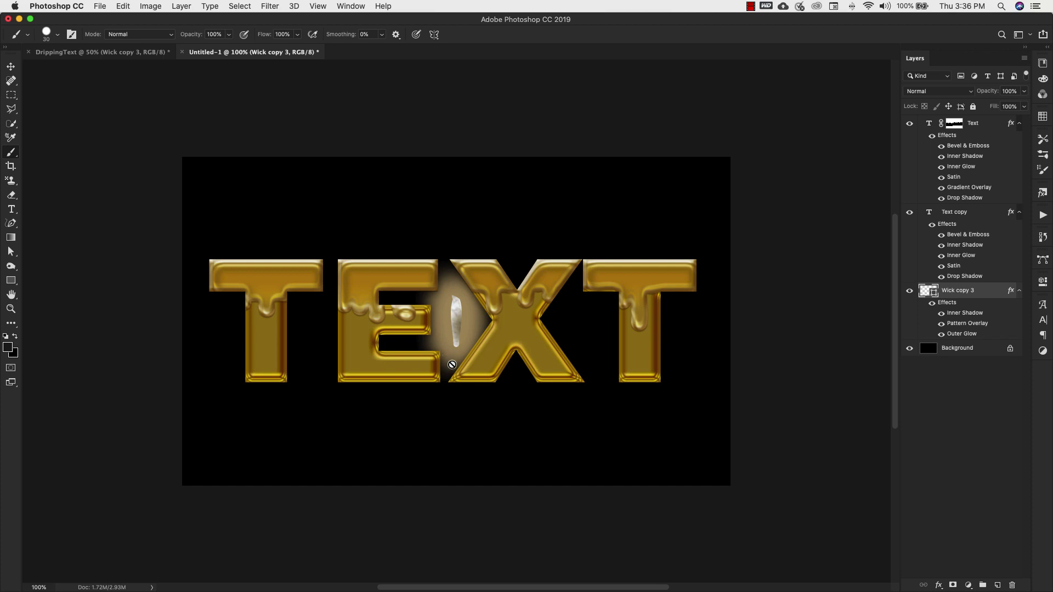
- Move the candle wick above the last T and narrow it to about 70% width
{"action": "key", "text": "v"}
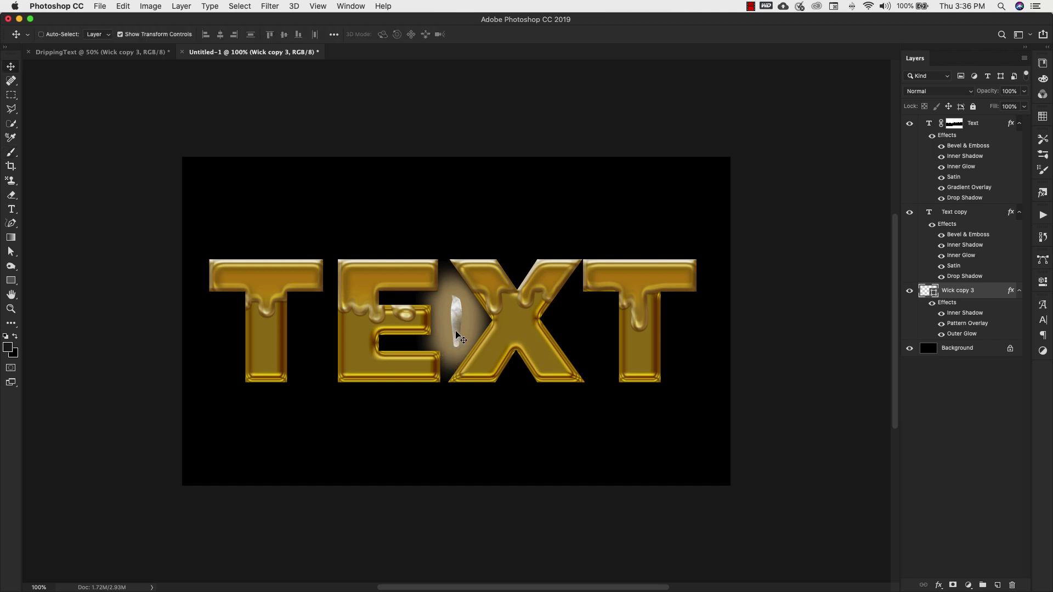
{"action": "left_click_drag", "start_coordinate": [457, 335], "coordinate": [640, 260]}
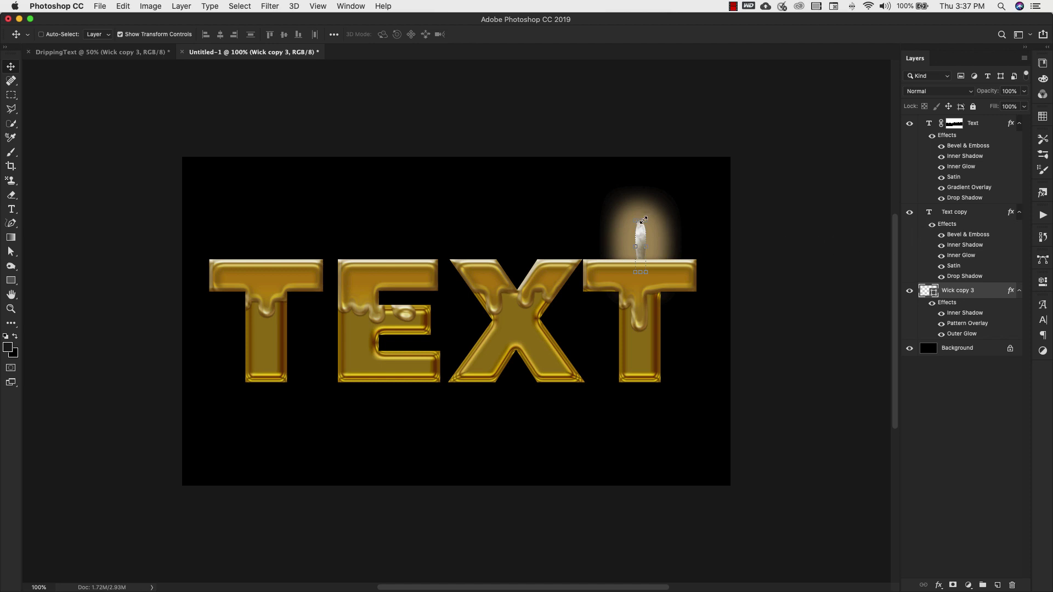
{"action": "key", "text": "ctrl+t"}
{"action": "left_click_drag", "start_coordinate": [646, 220], "coordinate": [640, 229]}
{"action": "key", "text": "Return"}
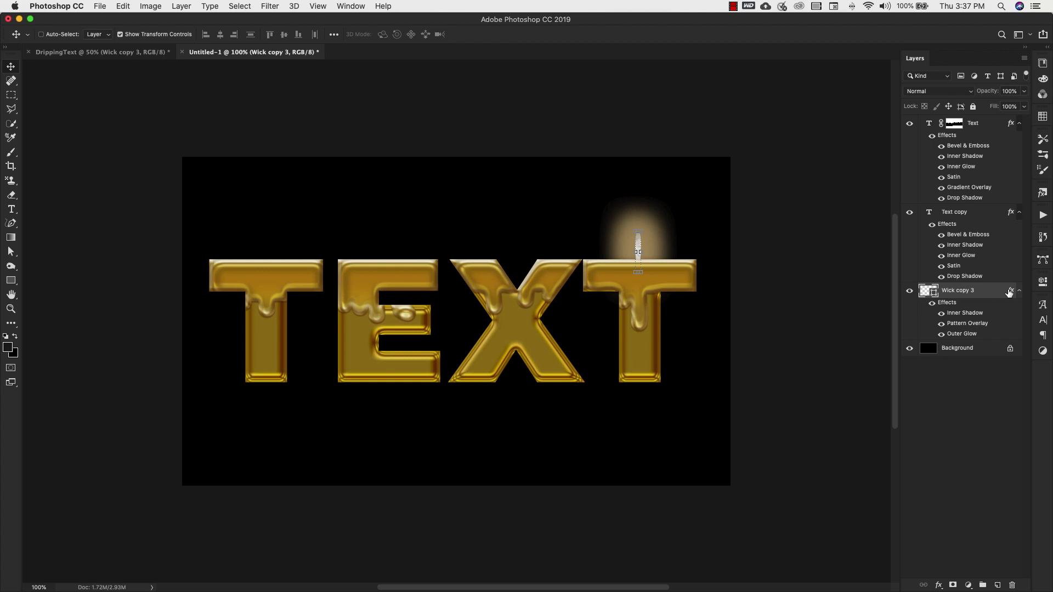
- Scale the wick's layer effects to 50% and deselect the layer
{"action": "right_click", "coordinate": [1012, 294]}
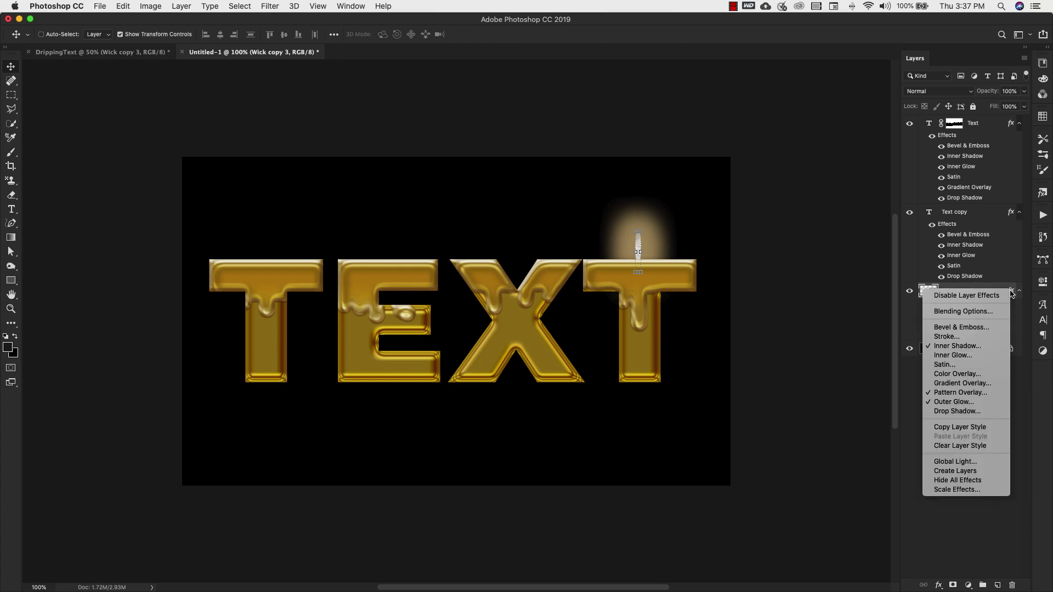
{"action": "left_click", "coordinate": [967, 490]}
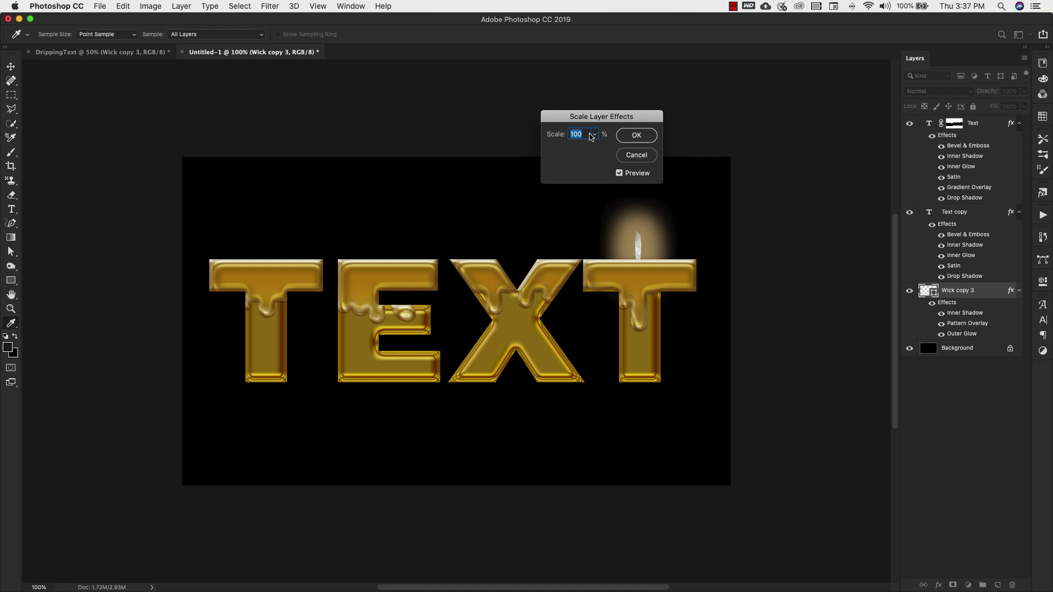
{"action": "type", "text": "50"}
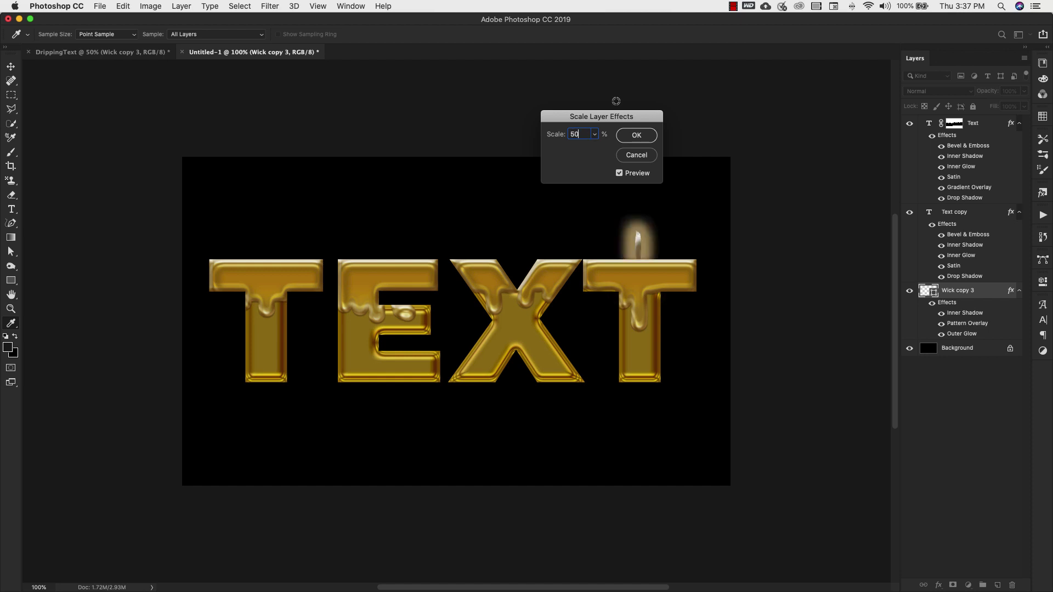
{"action": "left_click", "coordinate": [624, 134]}
{"action": "left_click", "coordinate": [979, 421]}
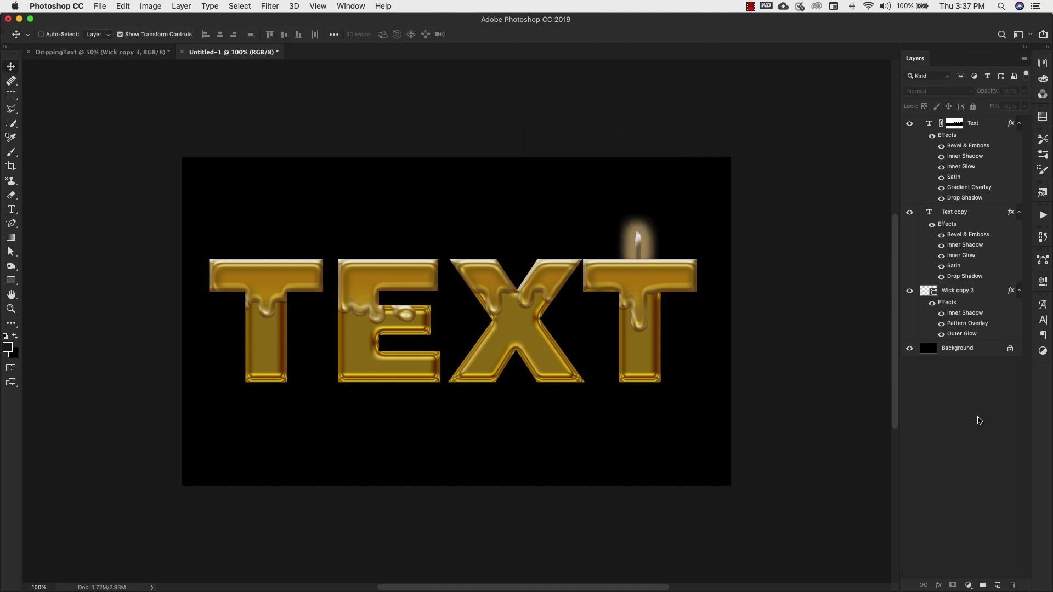